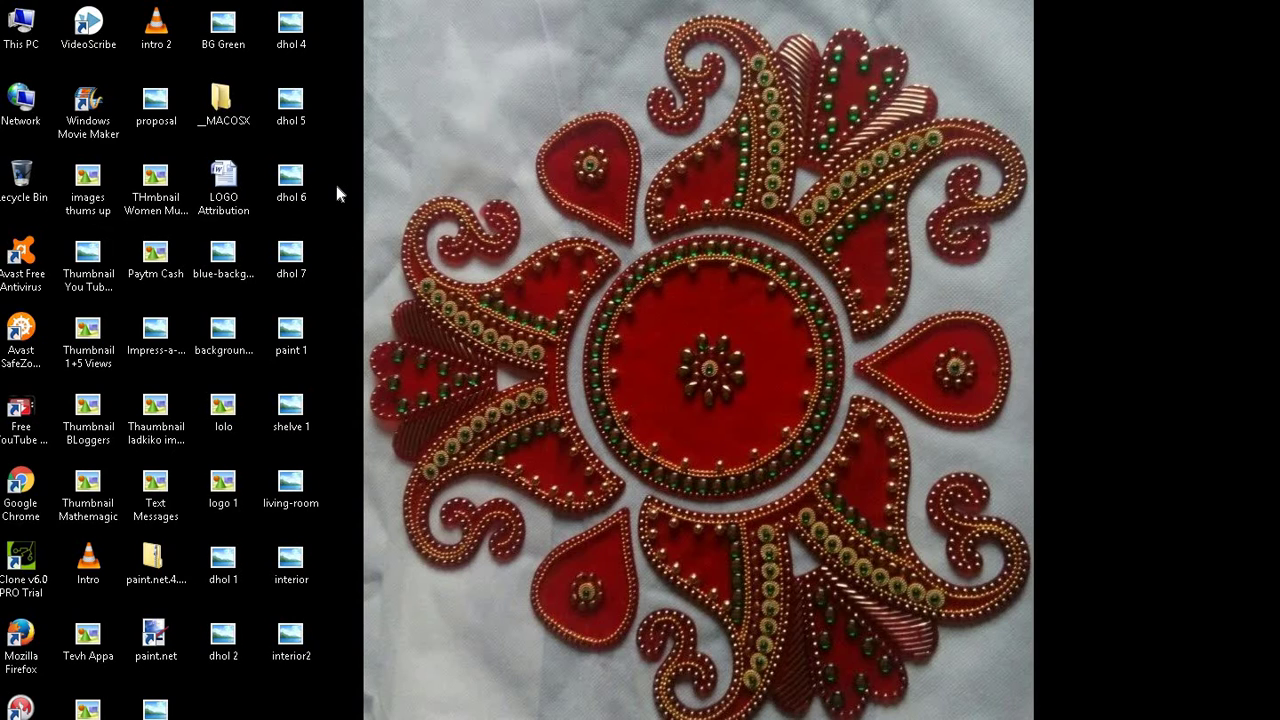
Step: Open Windows Movie Maker without registering the trial, and add the Big Bunglow photo to the empty project
click(99, 127)
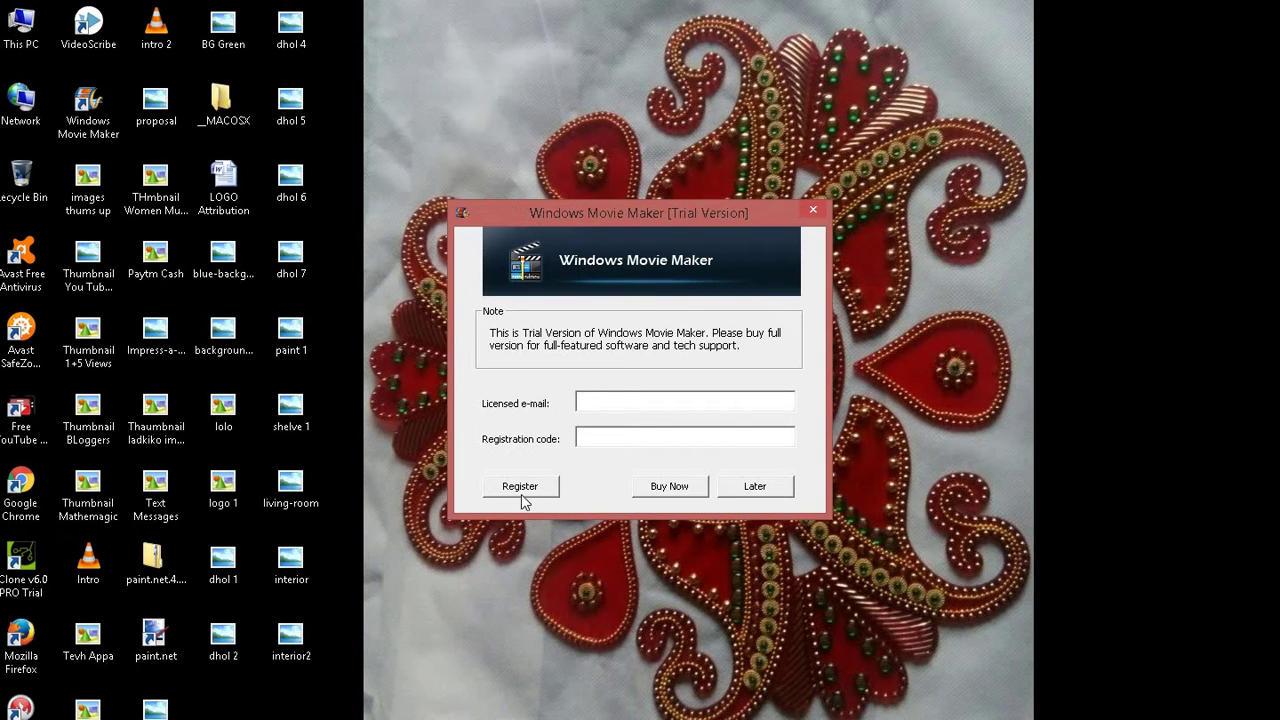
click(756, 490)
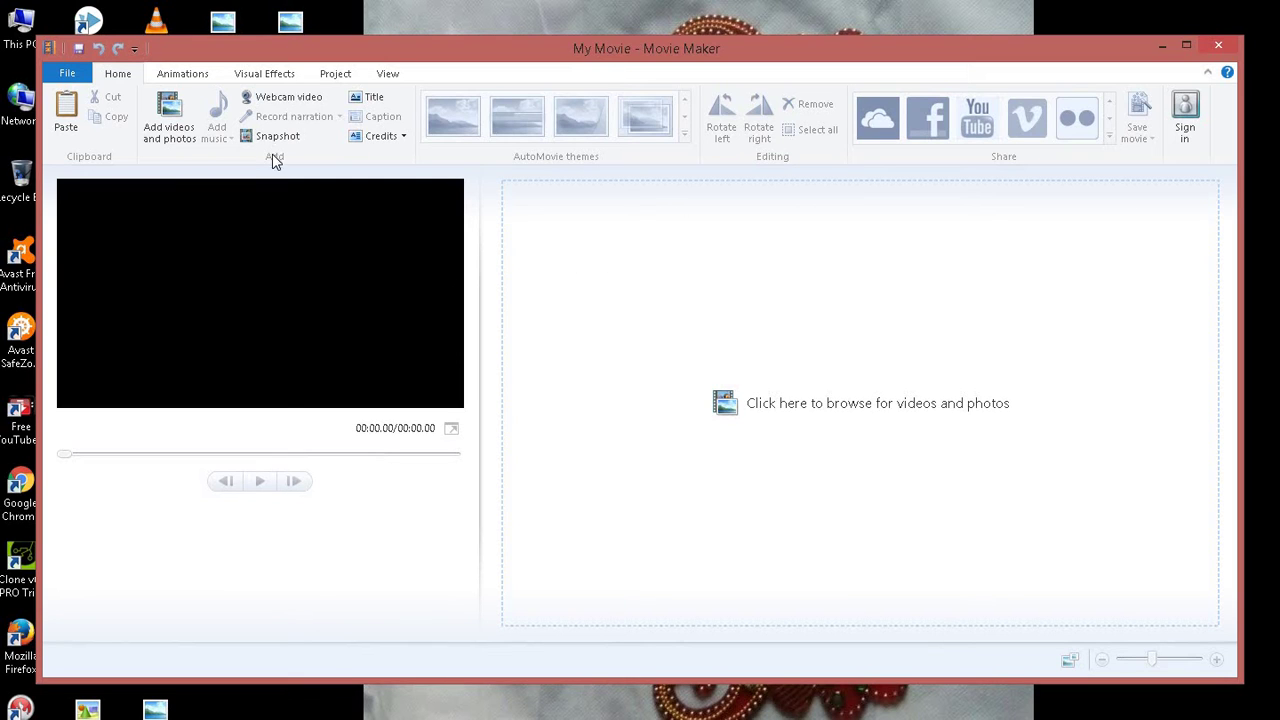
click(177, 132)
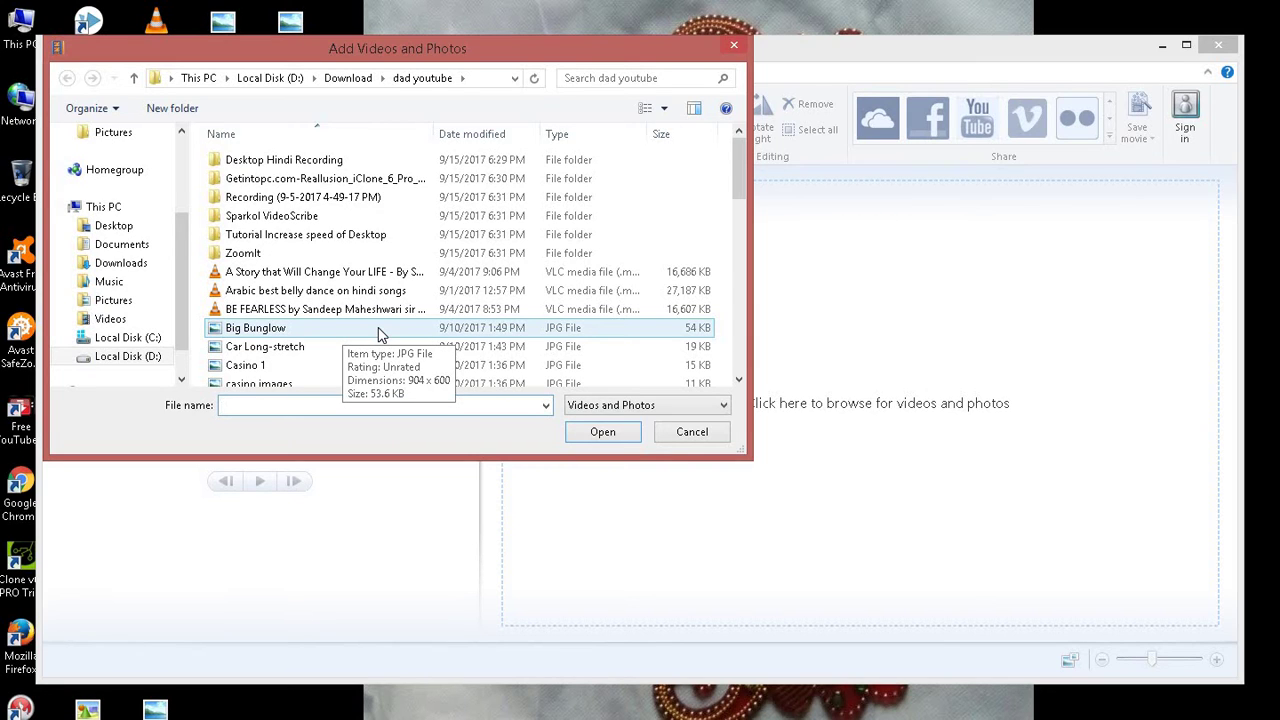
click(380, 334)
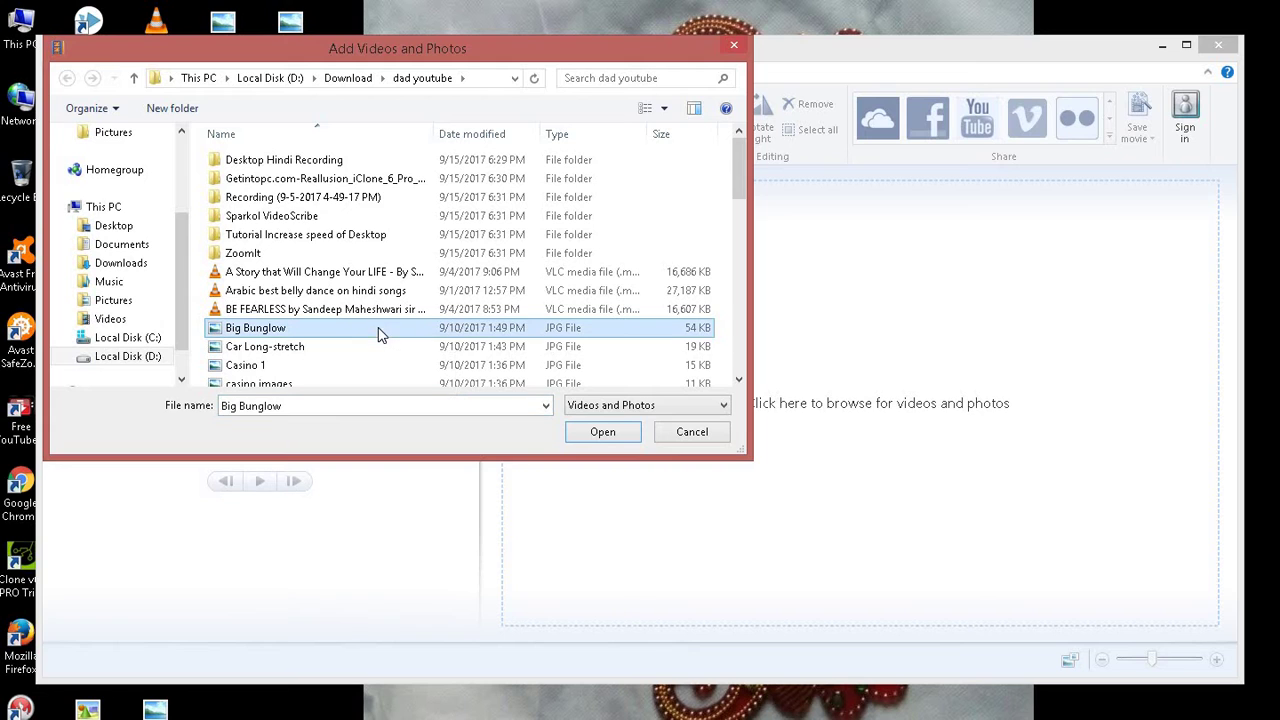
click(600, 432)
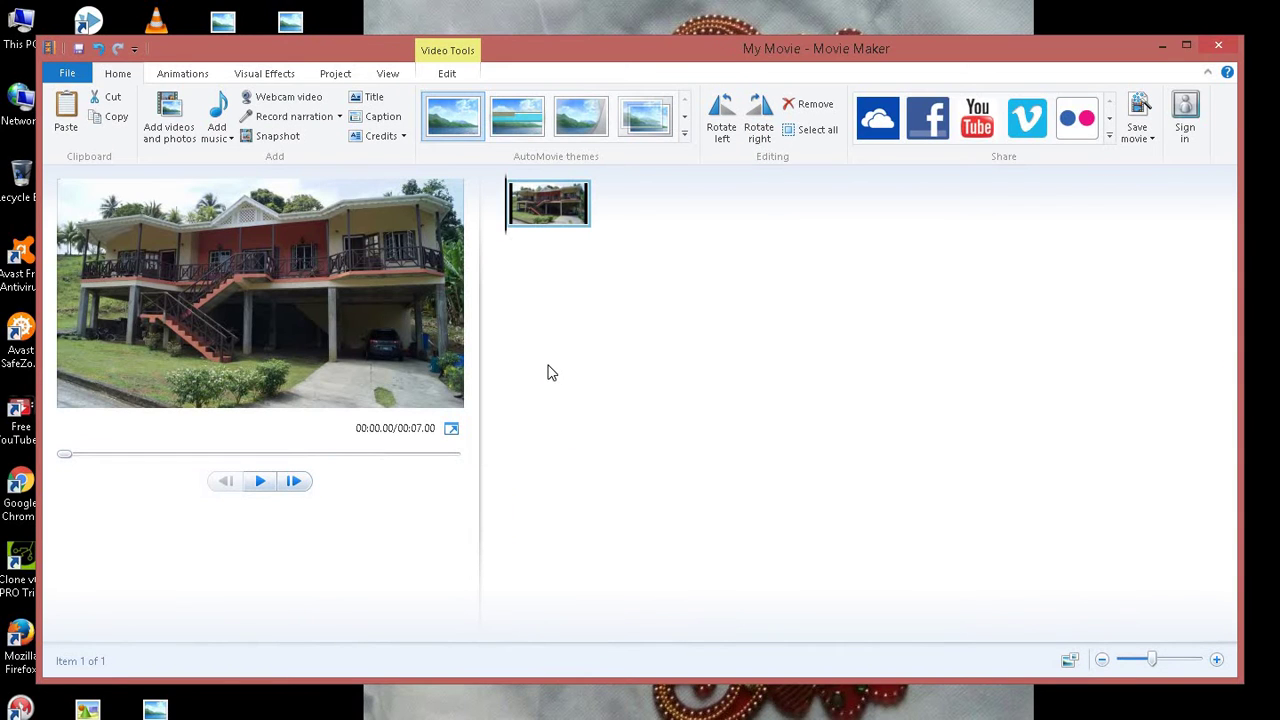
Step: Add the Car Long-stretch photo and then the casino images photo from the dad youtube folder to the storyboard
click(168, 118)
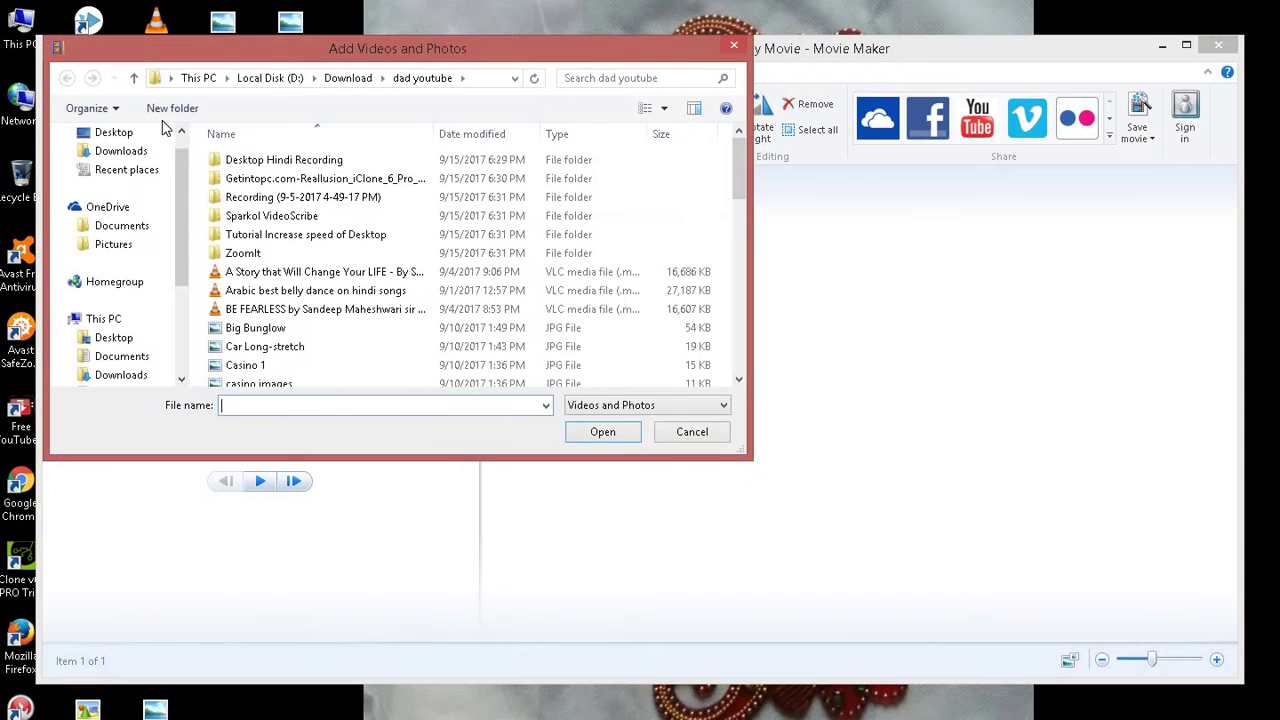
click(330, 346)
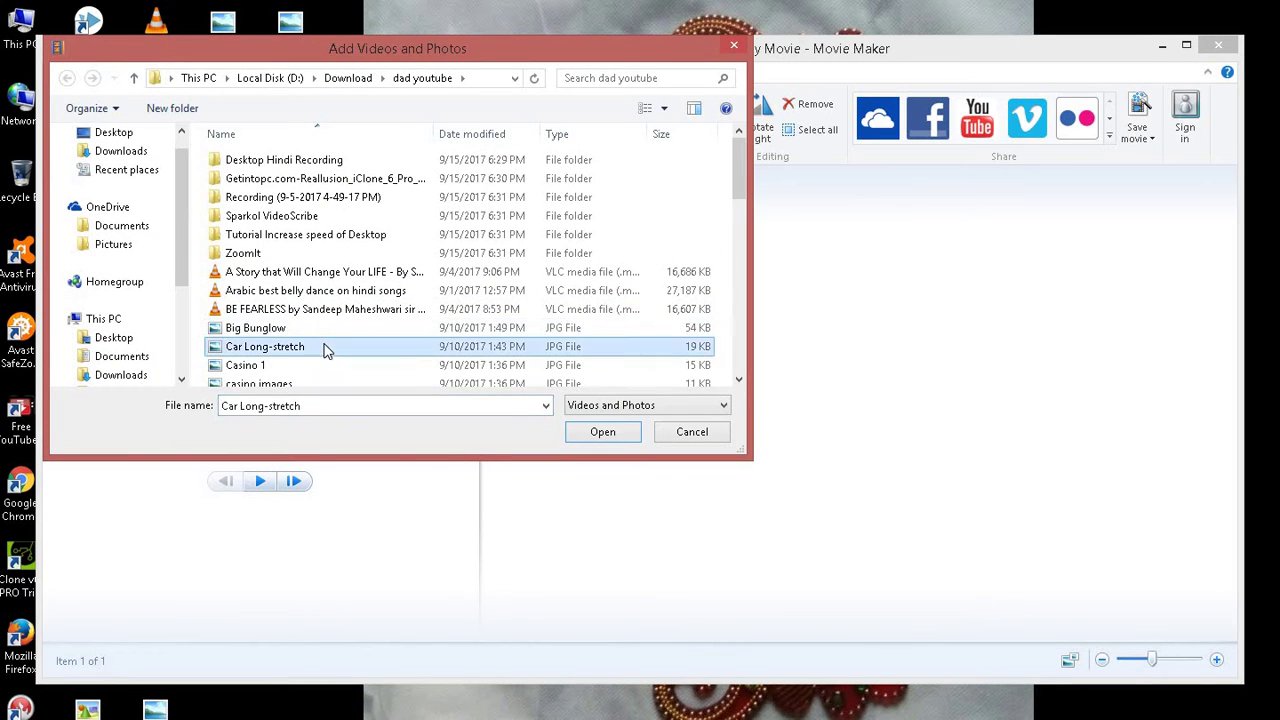
click(624, 434)
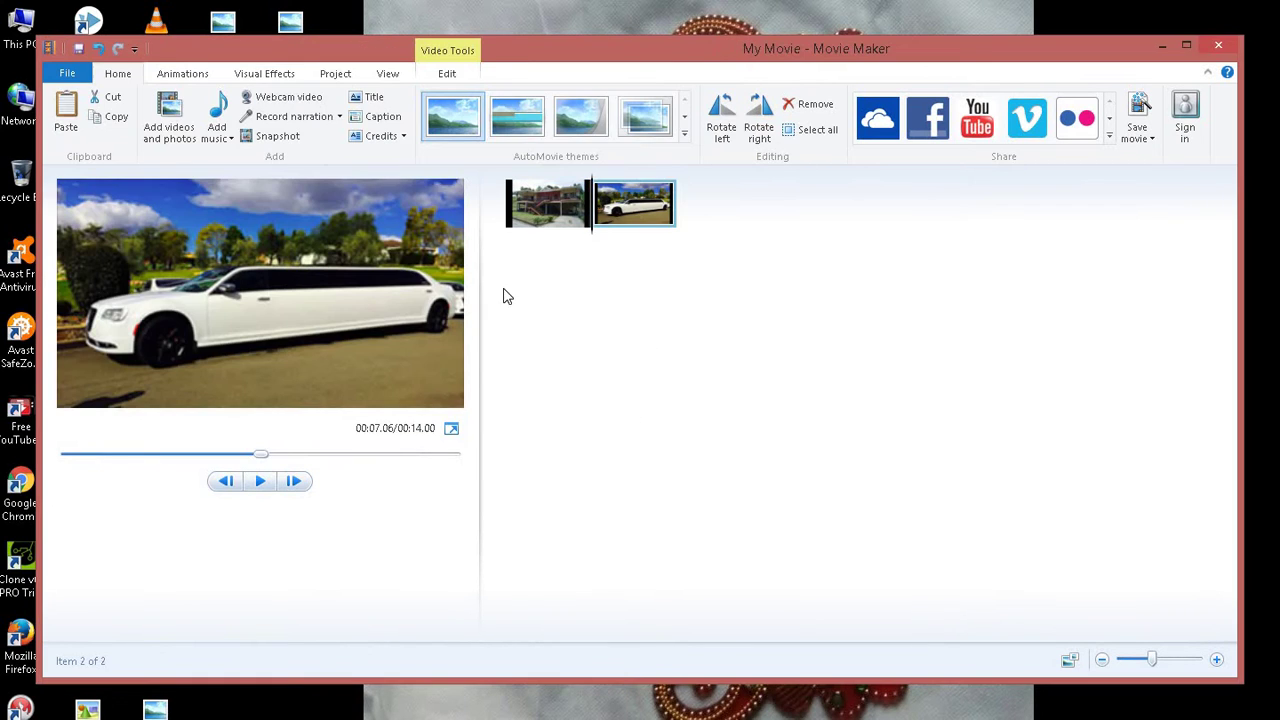
click(168, 118)
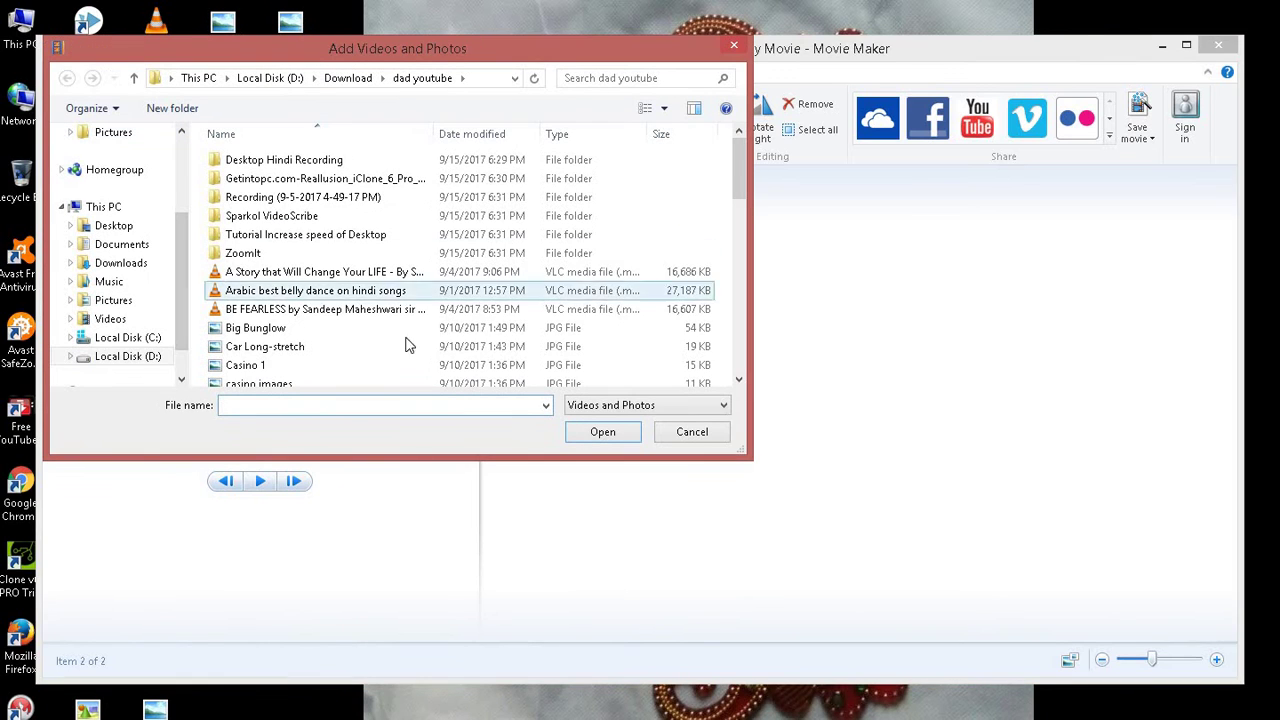
scroll(738, 377, down, 1)
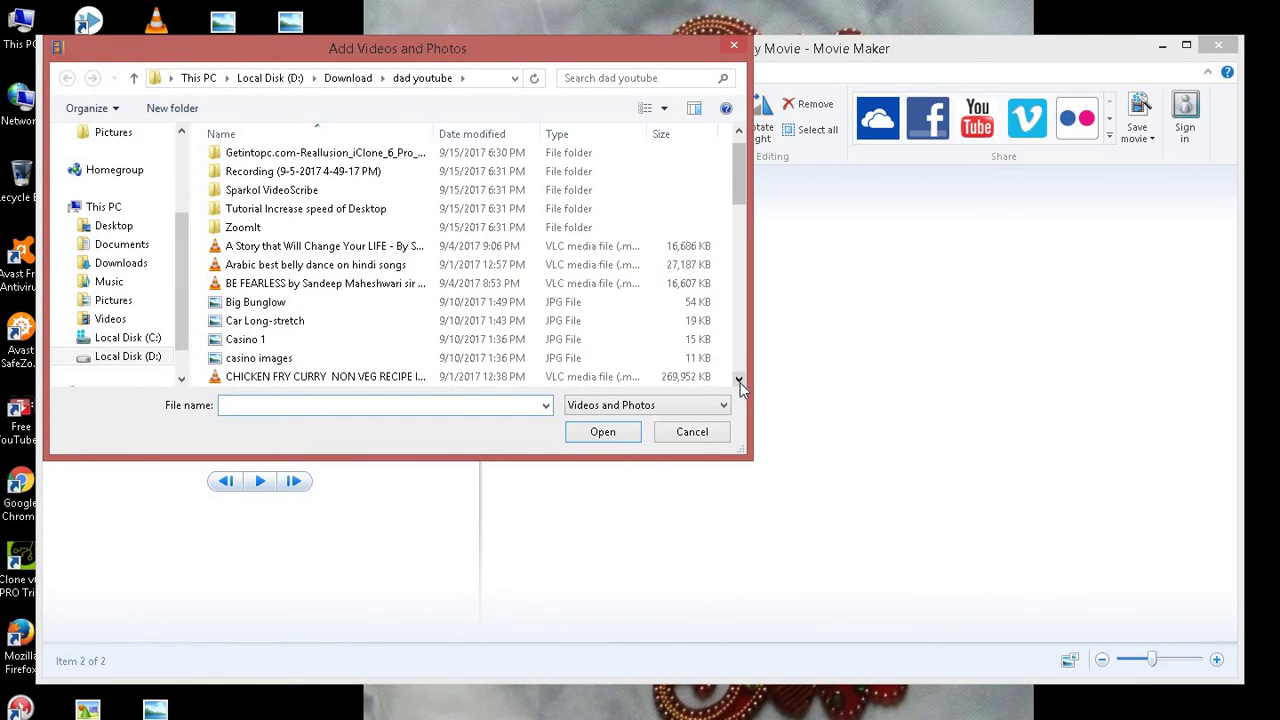
click(250, 320)
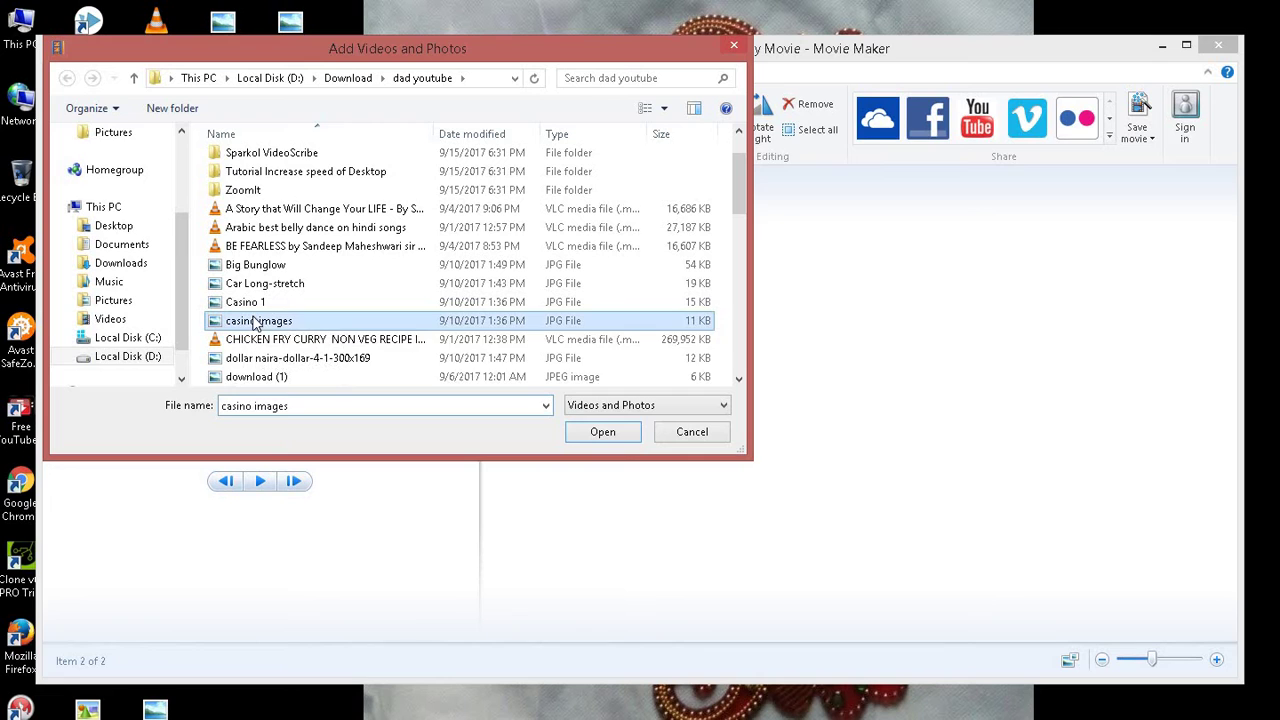
click(602, 433)
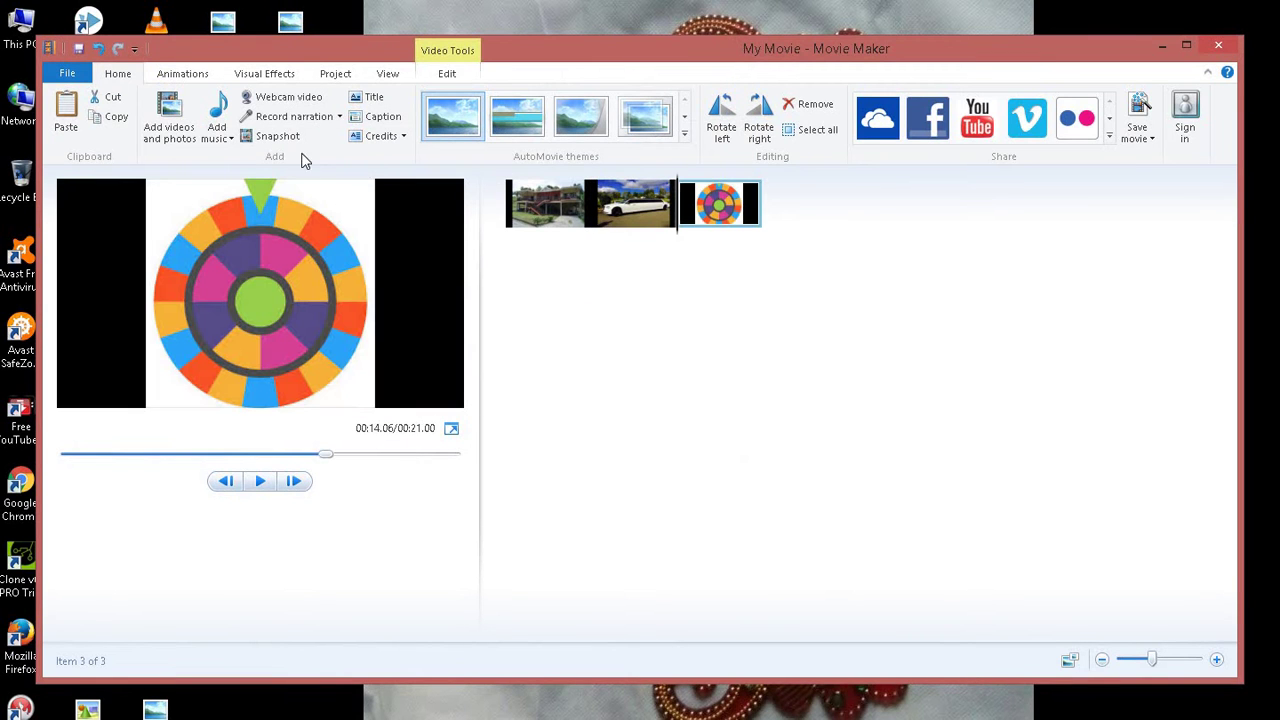
Step: Add the dollar naira-dollar-4-1-300x169 photo from the dad youtube folder as the fourth storyboard item
click(170, 127)
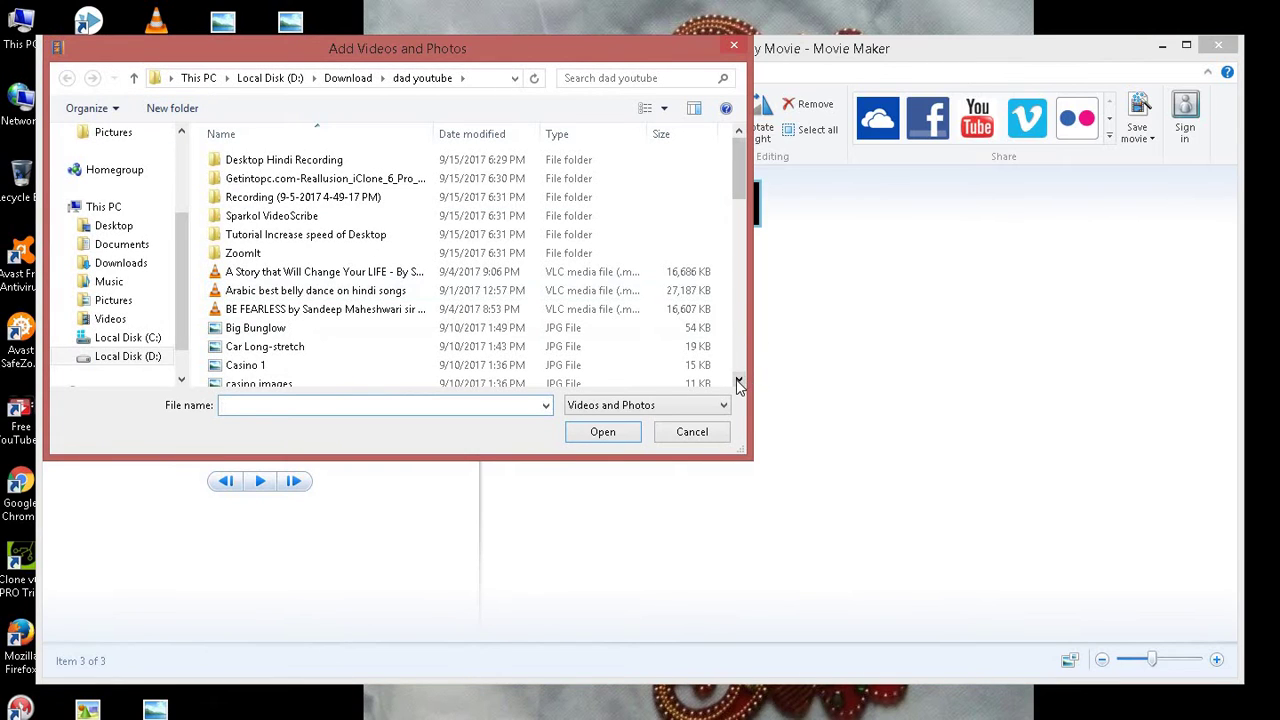
click(739, 384)
click(739, 384)
click(739, 384)
click(739, 384)
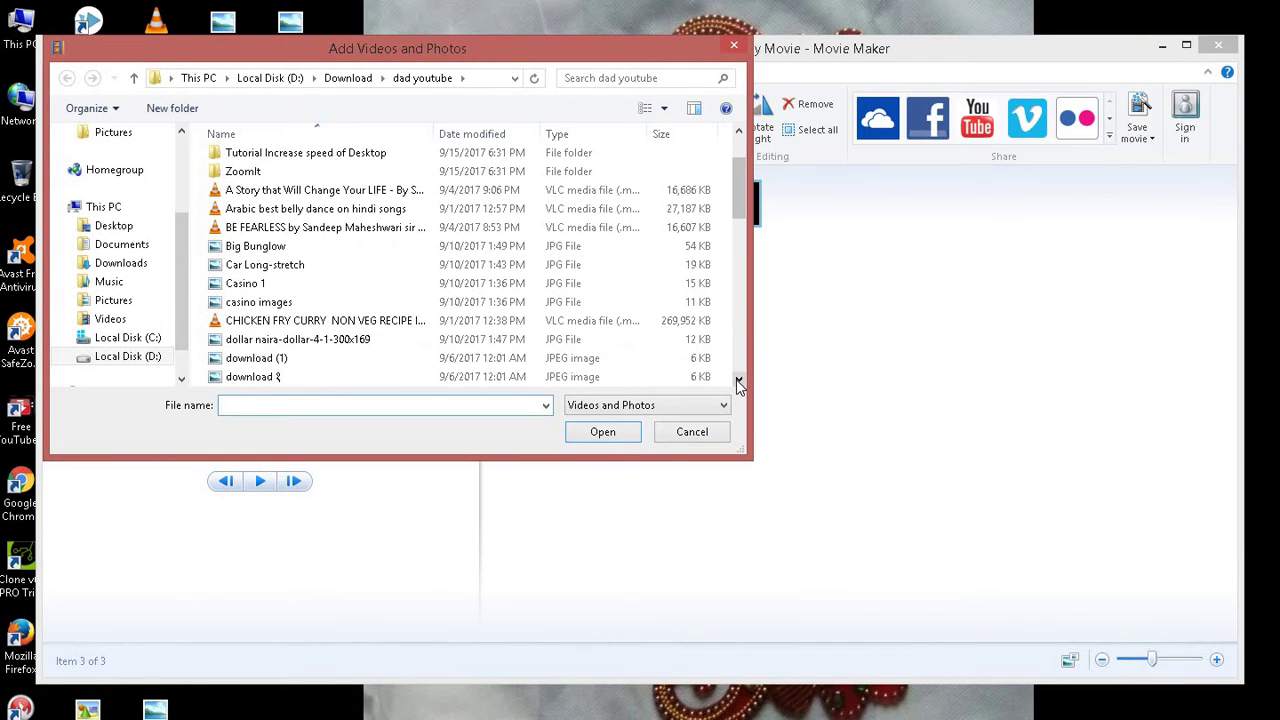
click(739, 384)
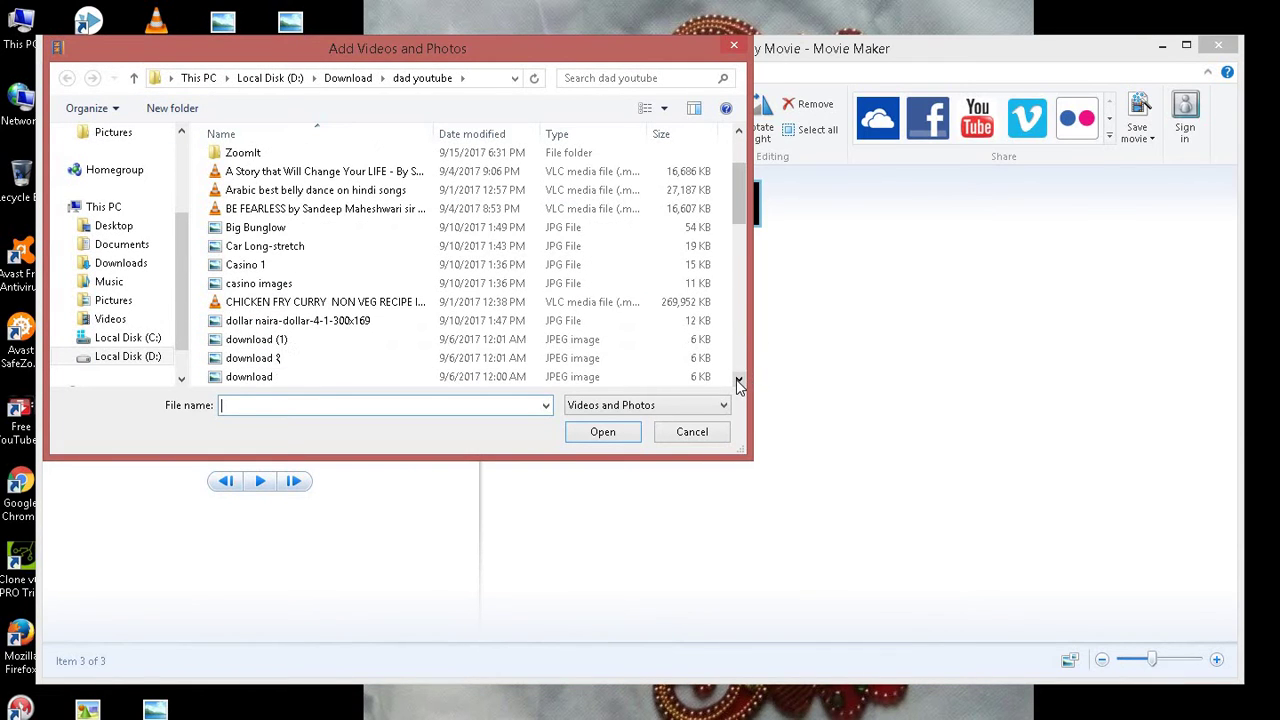
click(273, 322)
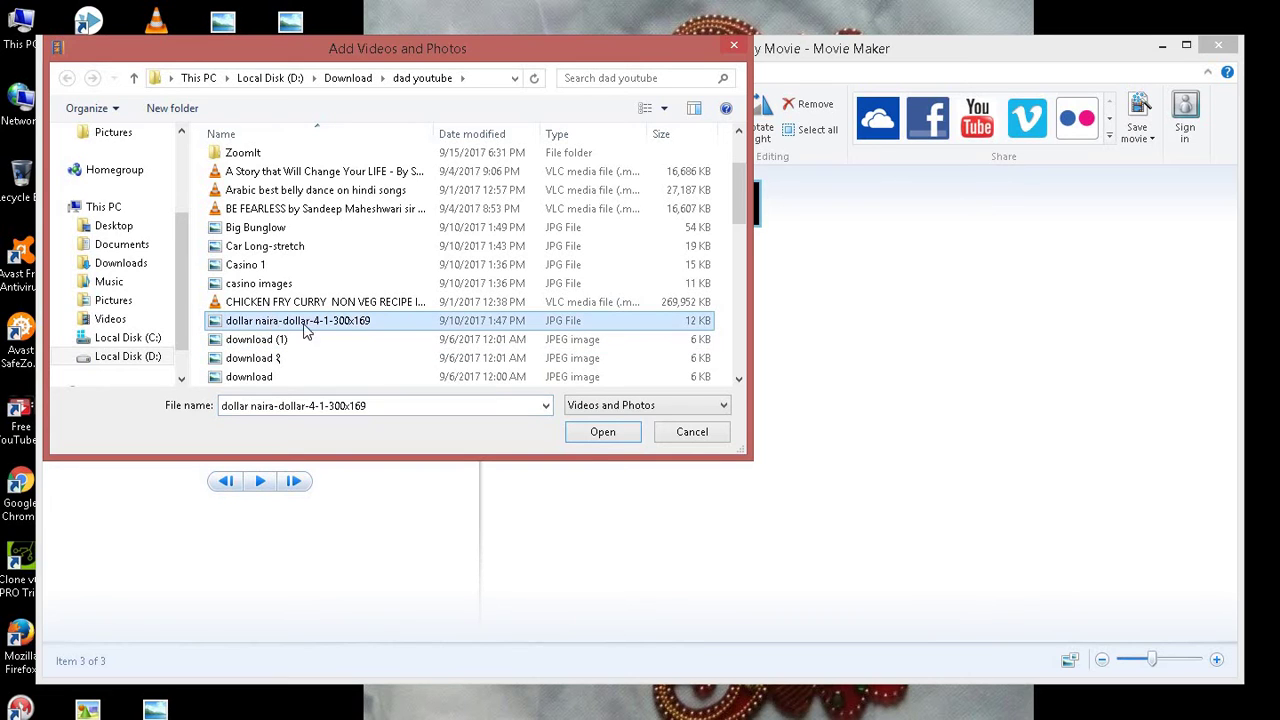
click(590, 438)
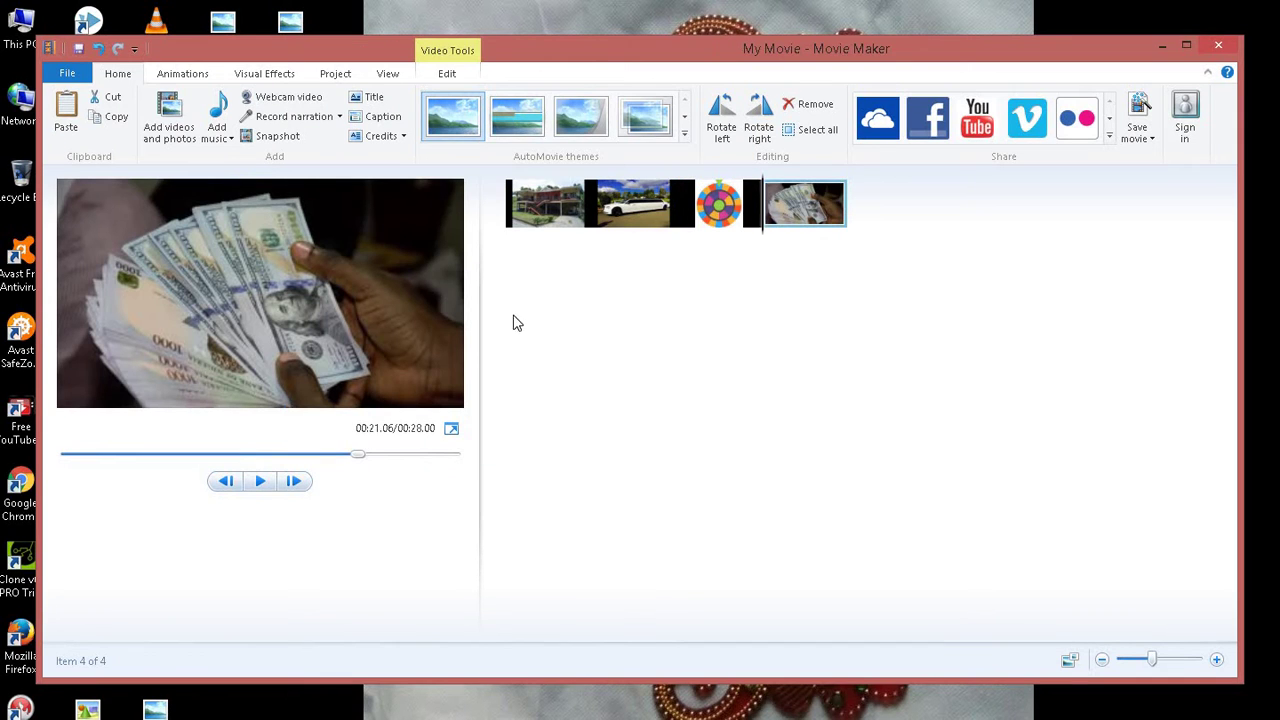
Step: Add the download 2 picture from the dad youtube folder as the fifth storyboard item
click(175, 124)
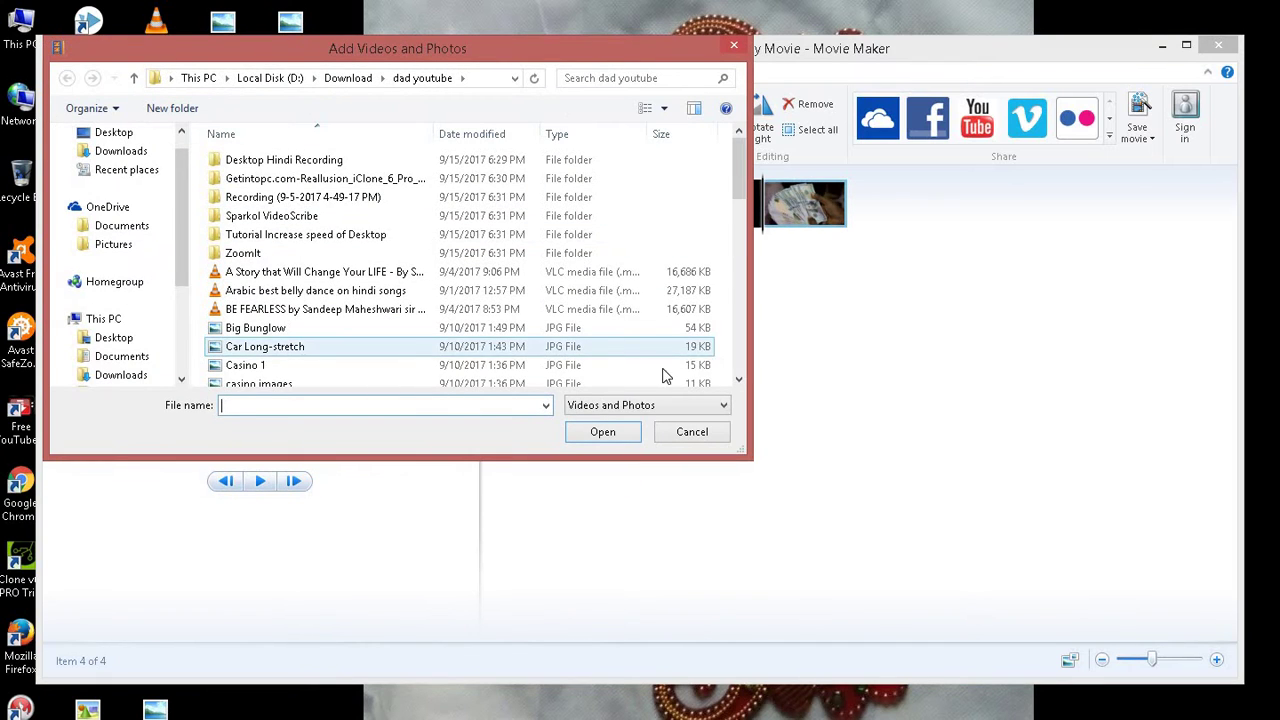
click(738, 379)
click(738, 379)
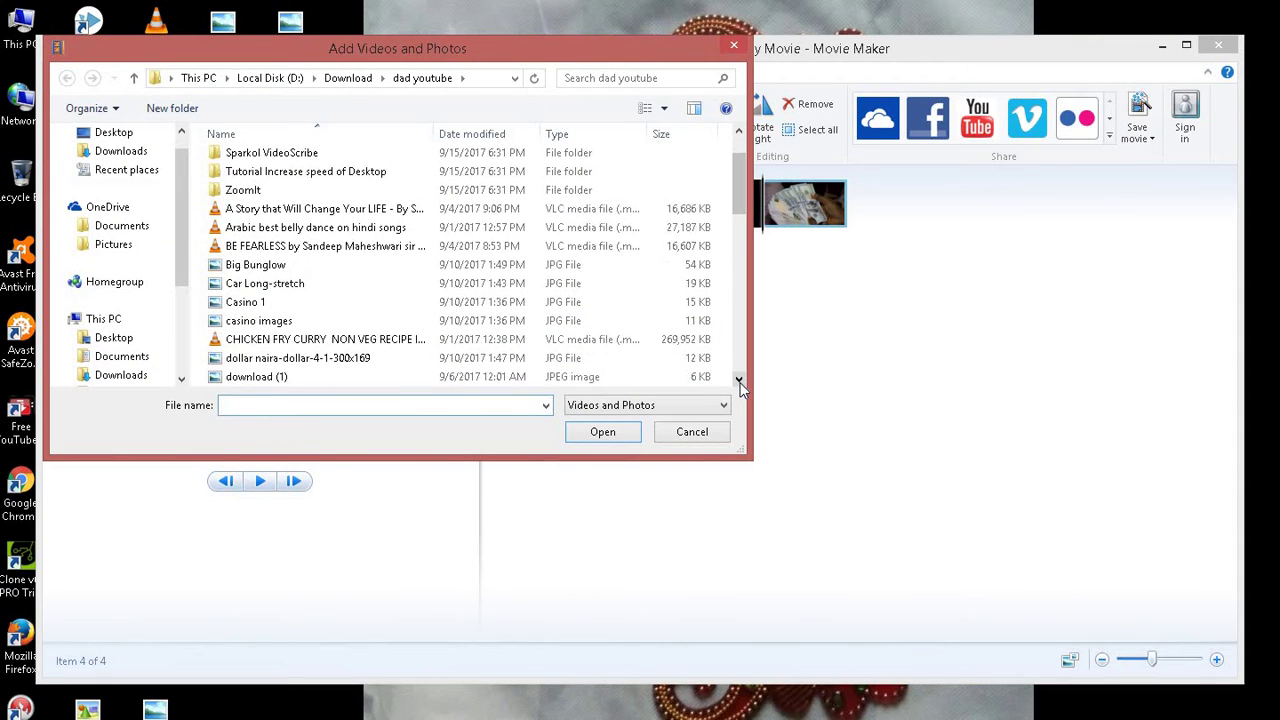
click(738, 379)
click(738, 379)
click(738, 379)
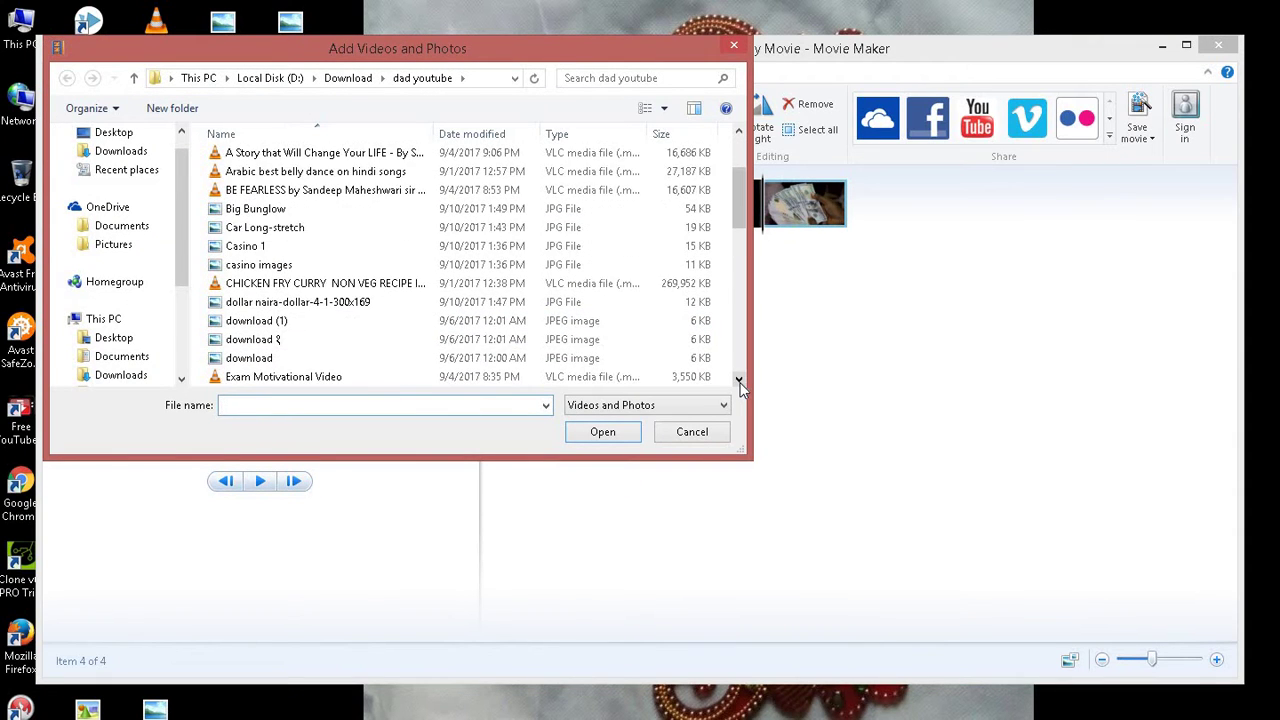
click(366, 341)
click(603, 432)
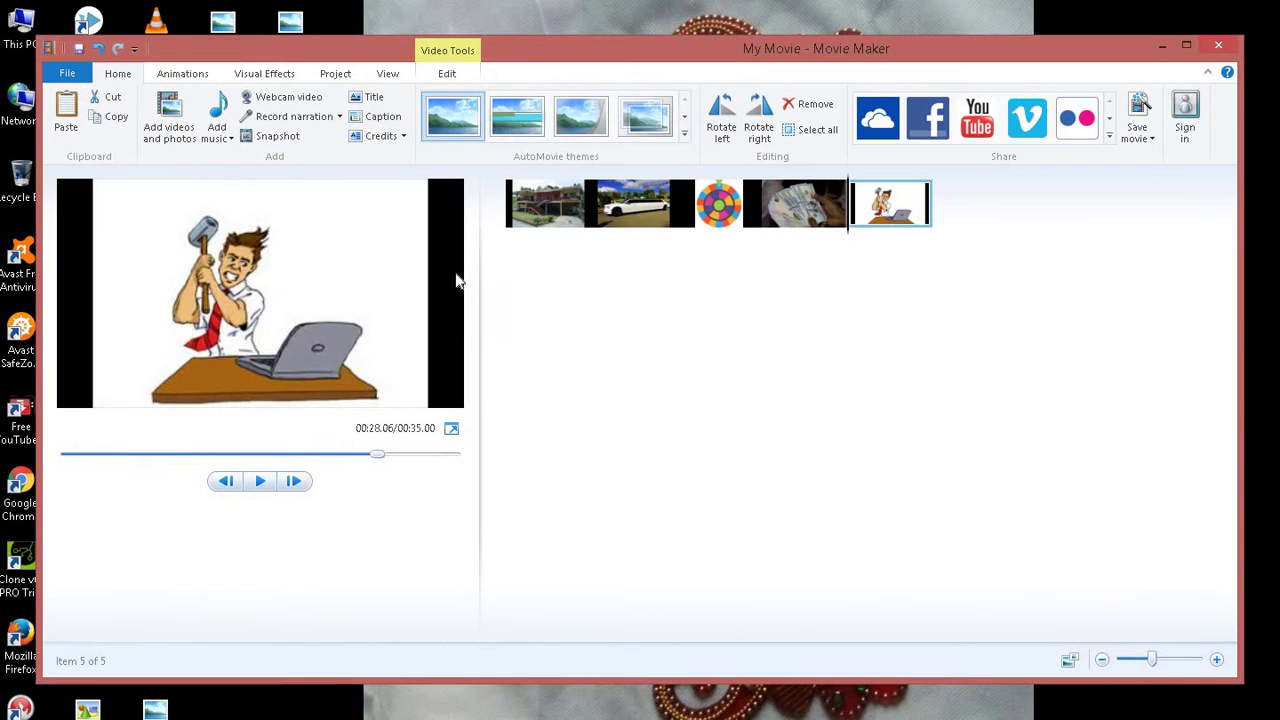
Step: Add the casino images photo to the storyboard a second time, after the download 2 picture
click(168, 118)
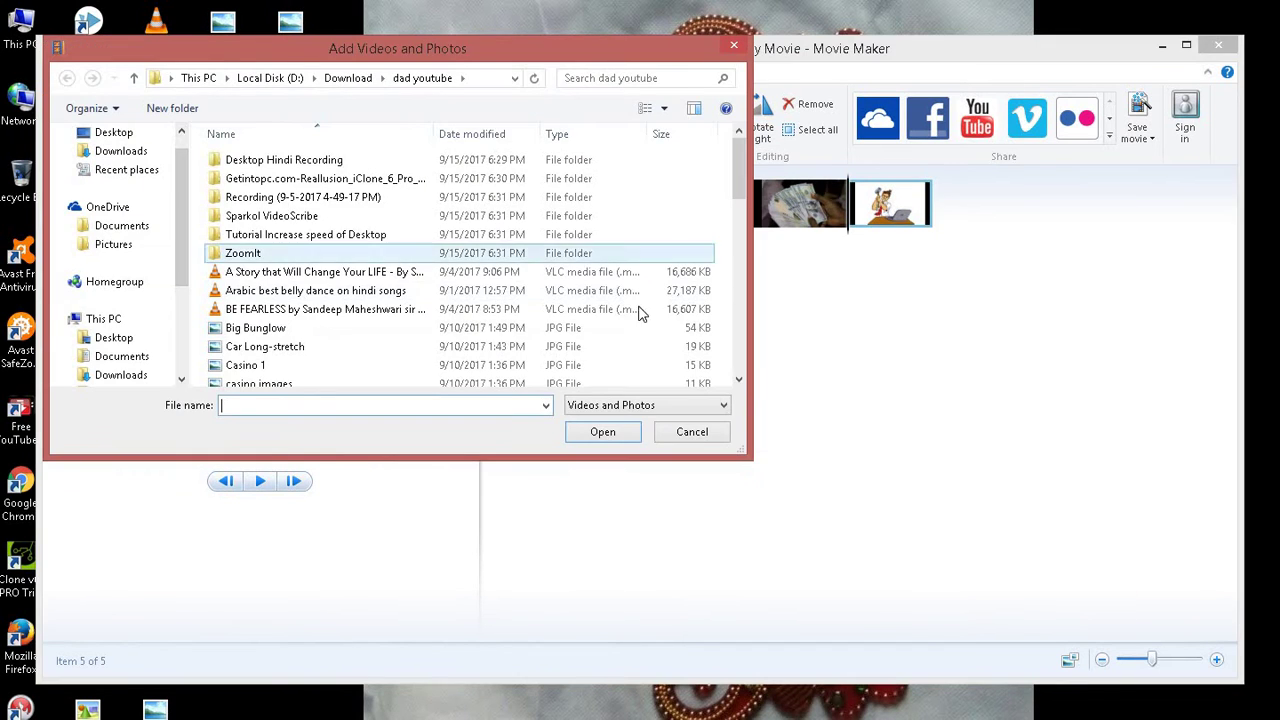
click(740, 381)
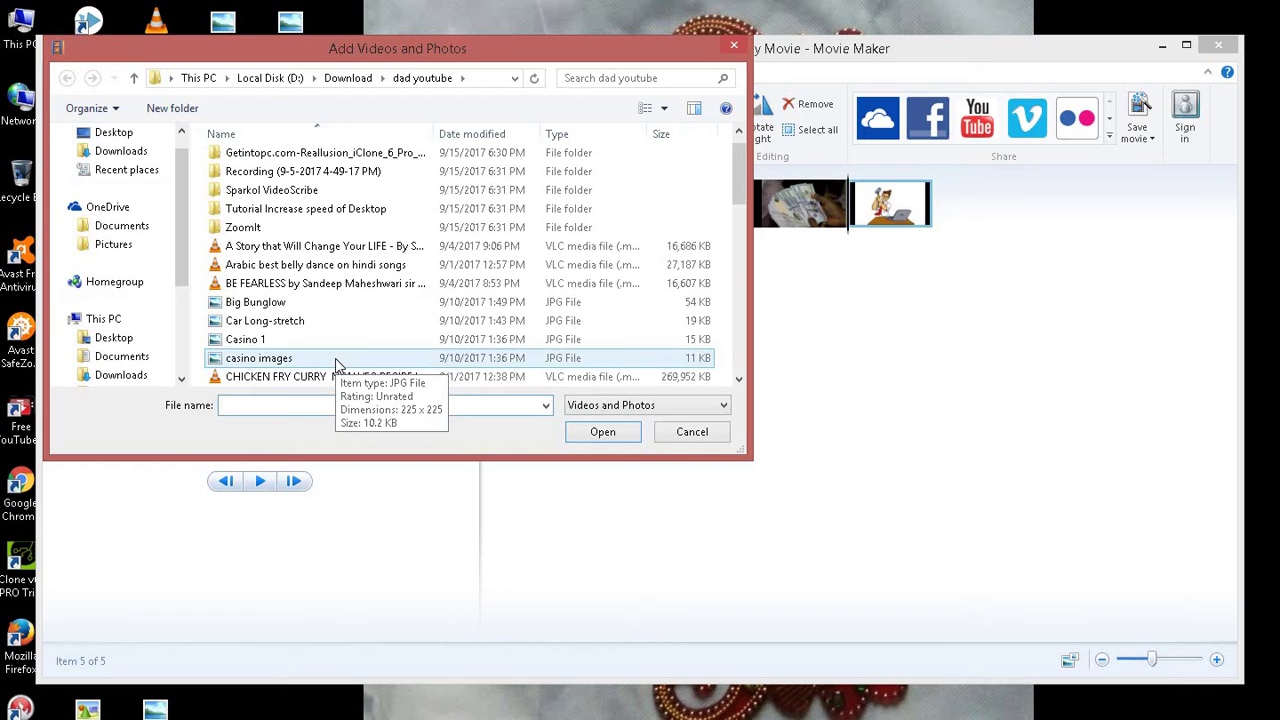
click(337, 363)
click(600, 432)
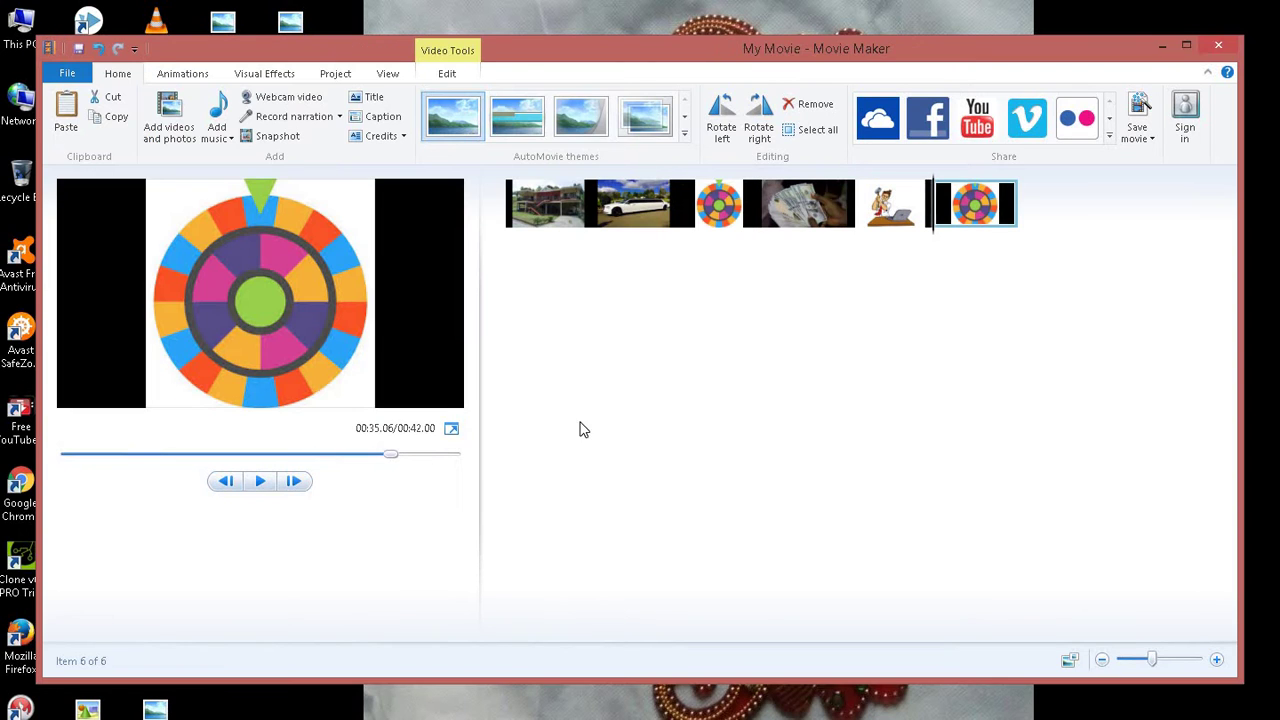
Step: Add the picture named download from the dad youtube folder as the seventh storyboard item
click(172, 143)
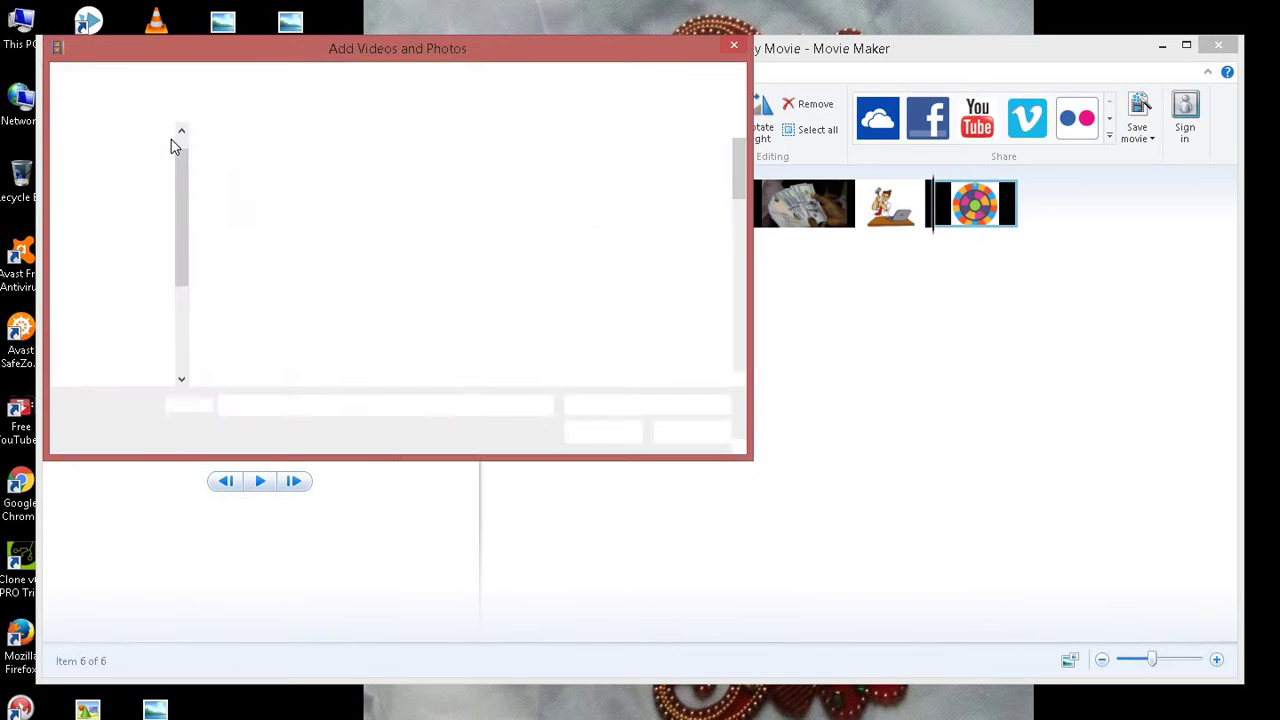
click(740, 381)
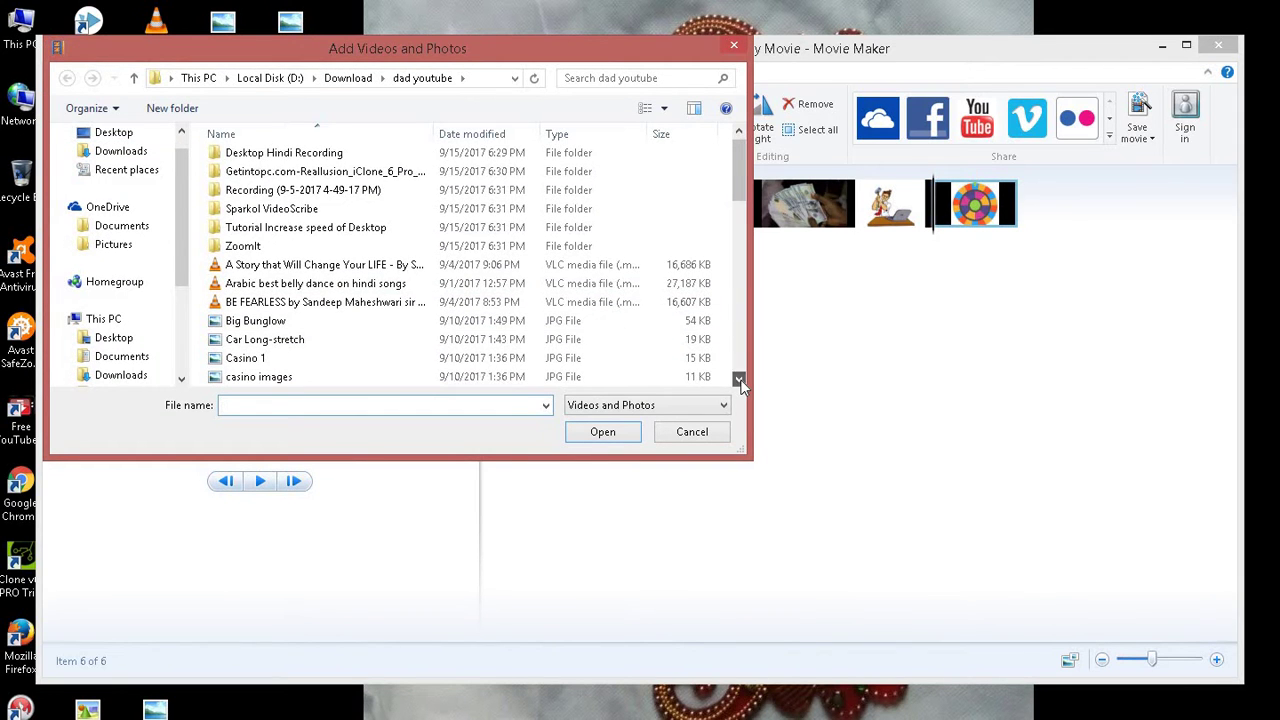
click(740, 381)
click(740, 381)
click(740, 381)
click(740, 381)
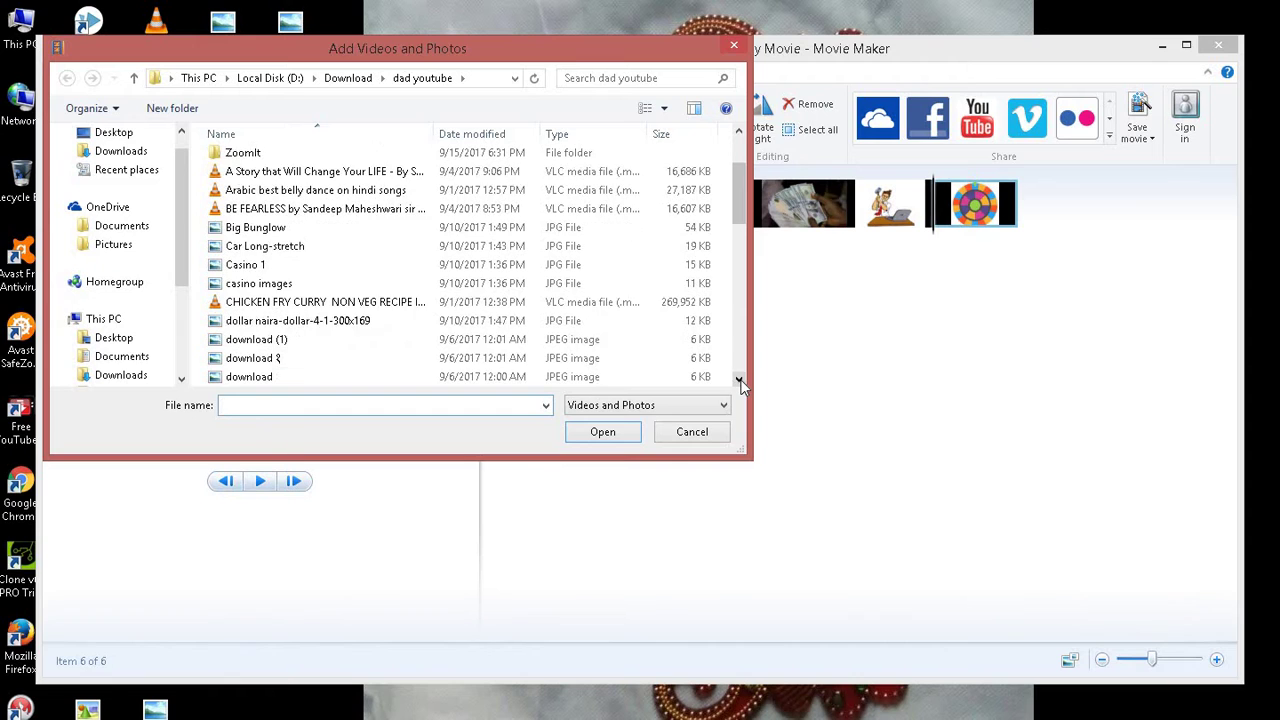
click(740, 381)
click(740, 381)
click(360, 340)
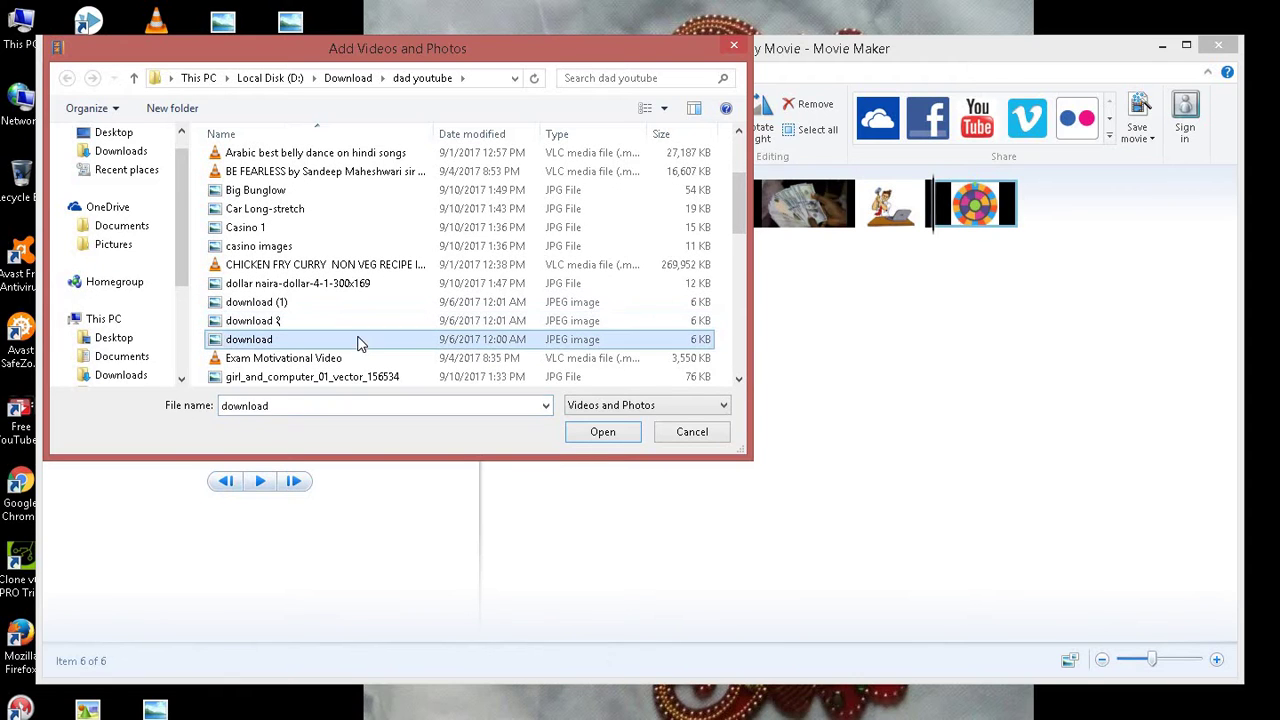
click(602, 431)
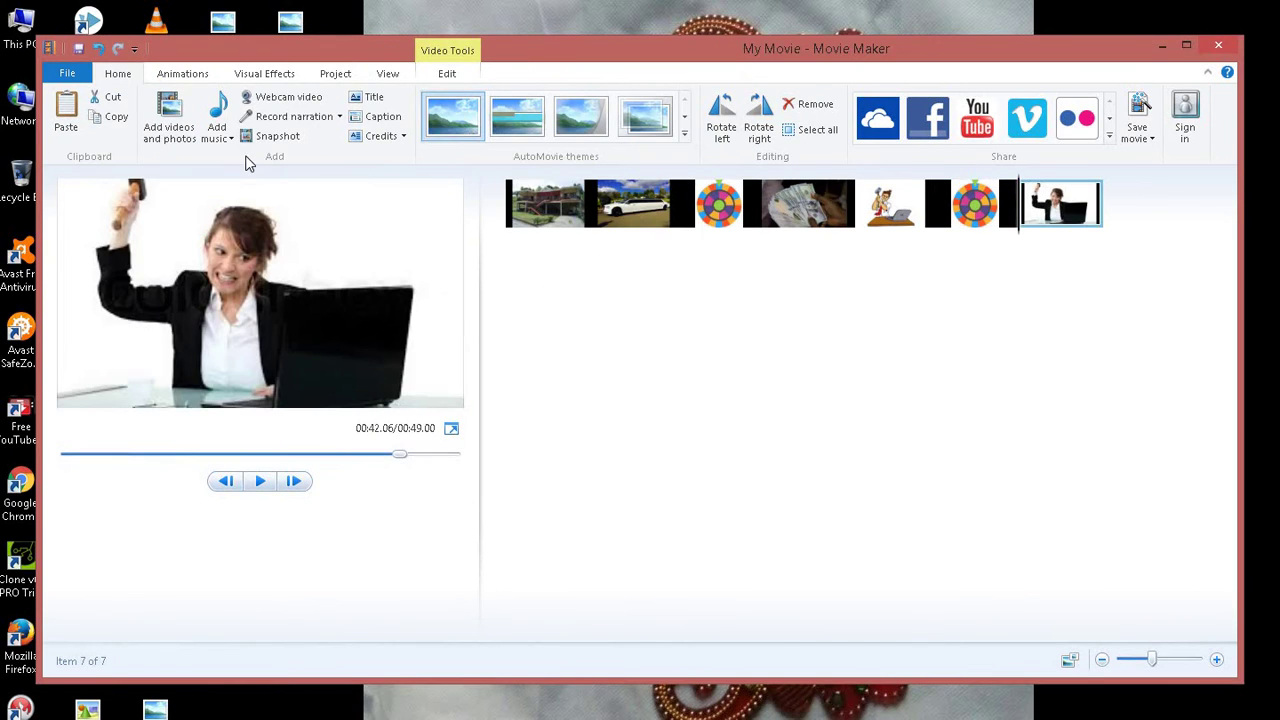
Step: Add the H 1 animated-computer-image-0004 GIF from the dad youtube folder to the end of the storyboard
click(157, 132)
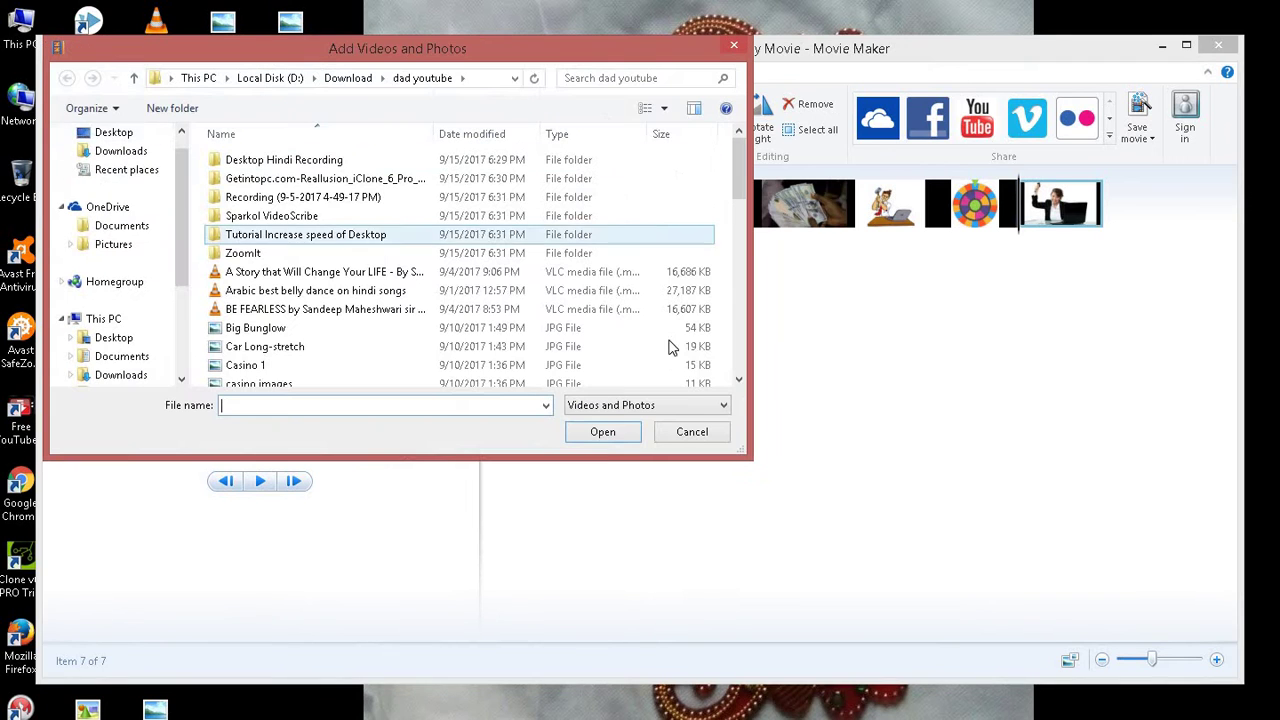
click(741, 379)
click(741, 379)
click(741, 379)
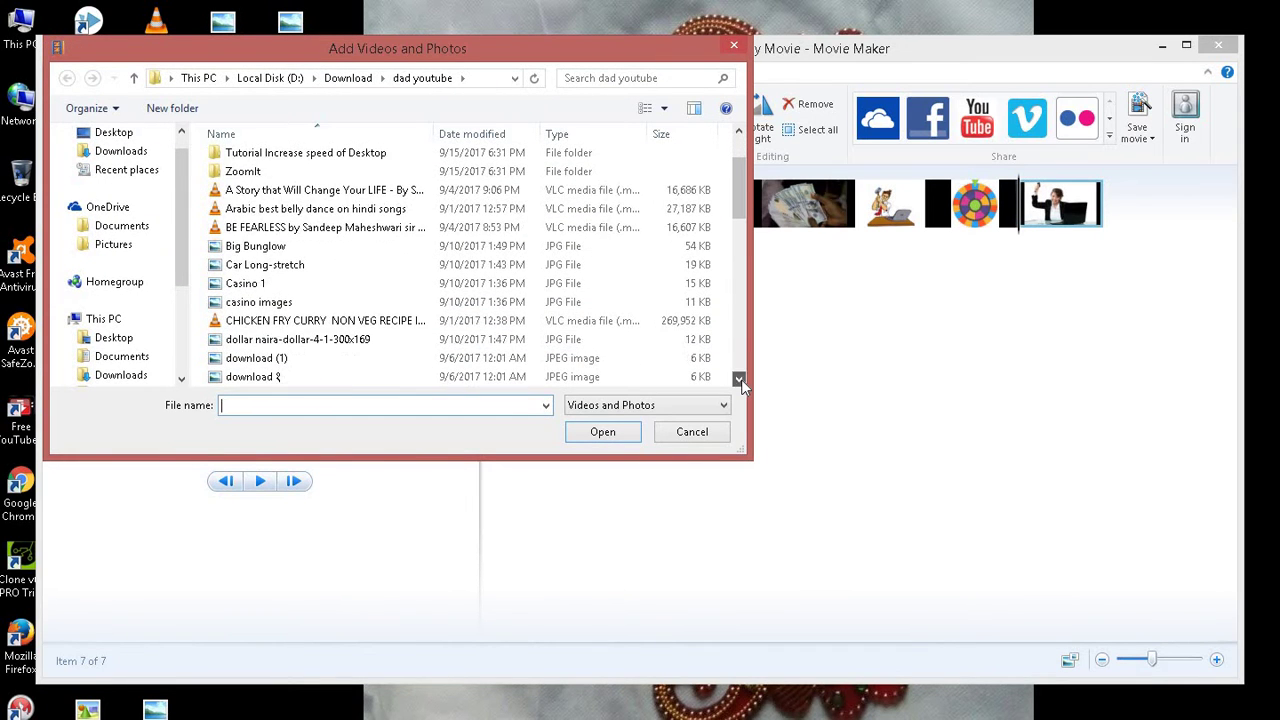
click(741, 379)
click(741, 379)
click(741, 379)
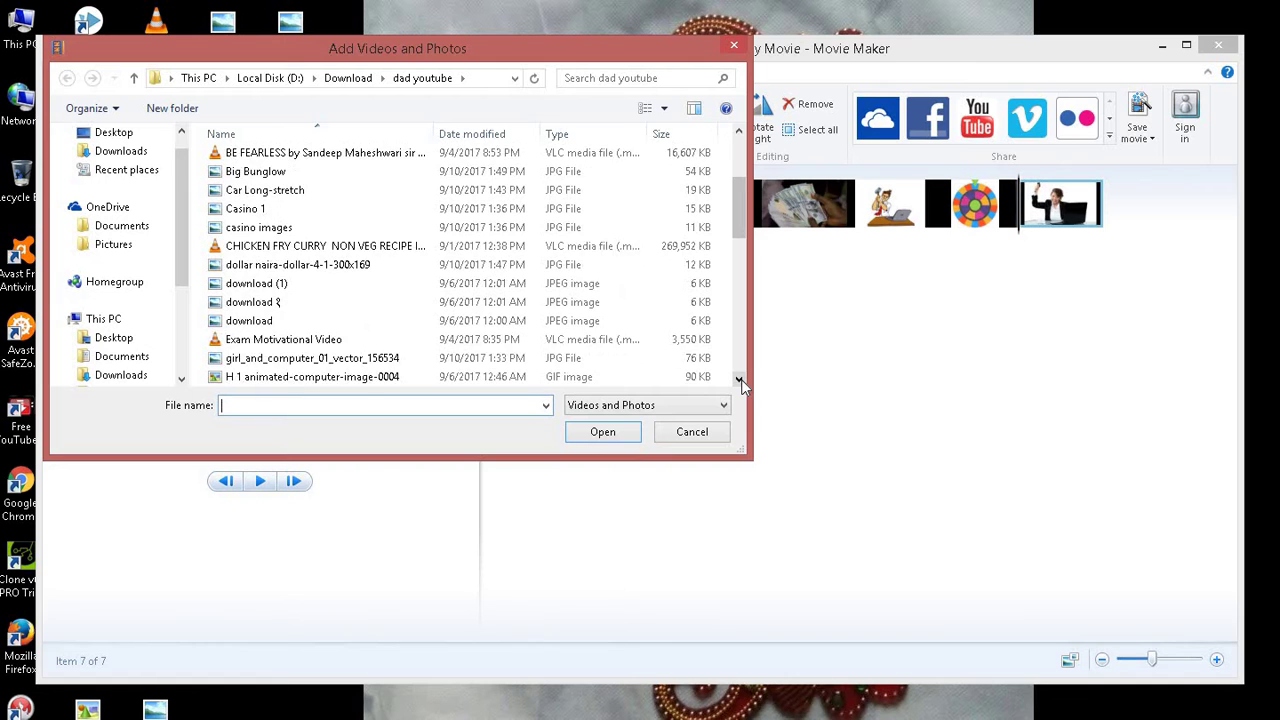
click(741, 379)
click(741, 379)
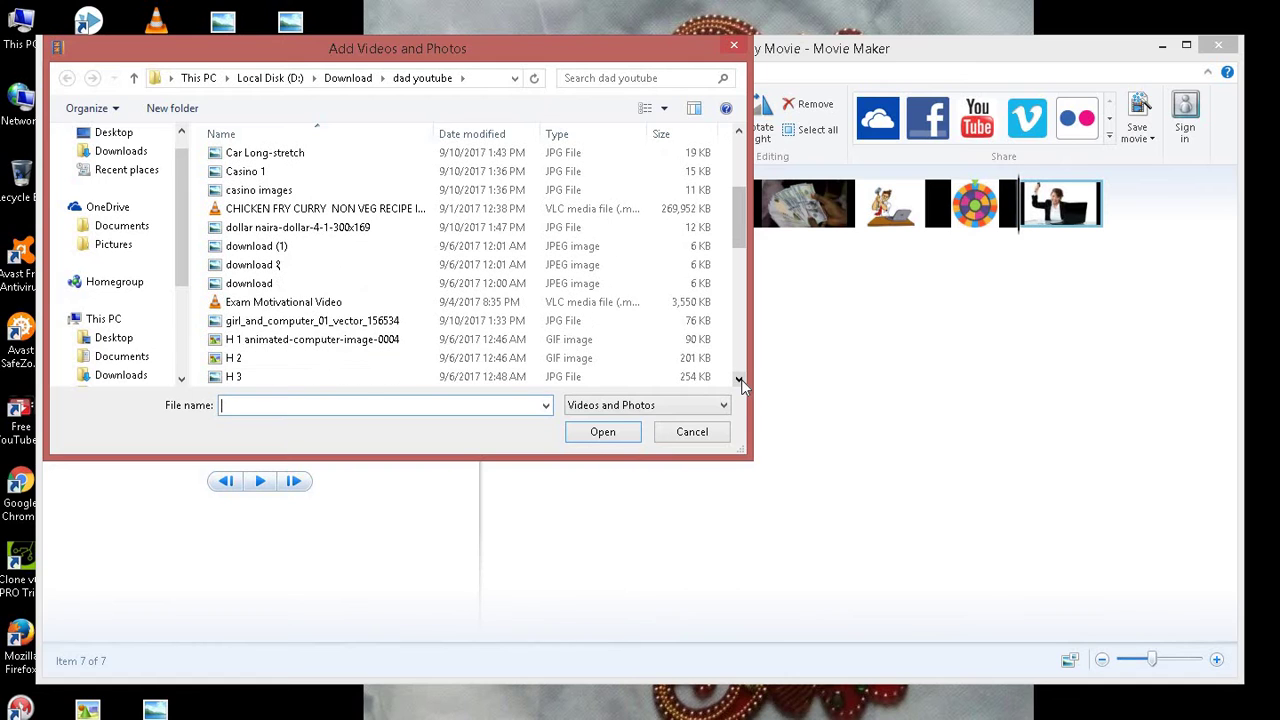
click(407, 341)
click(583, 440)
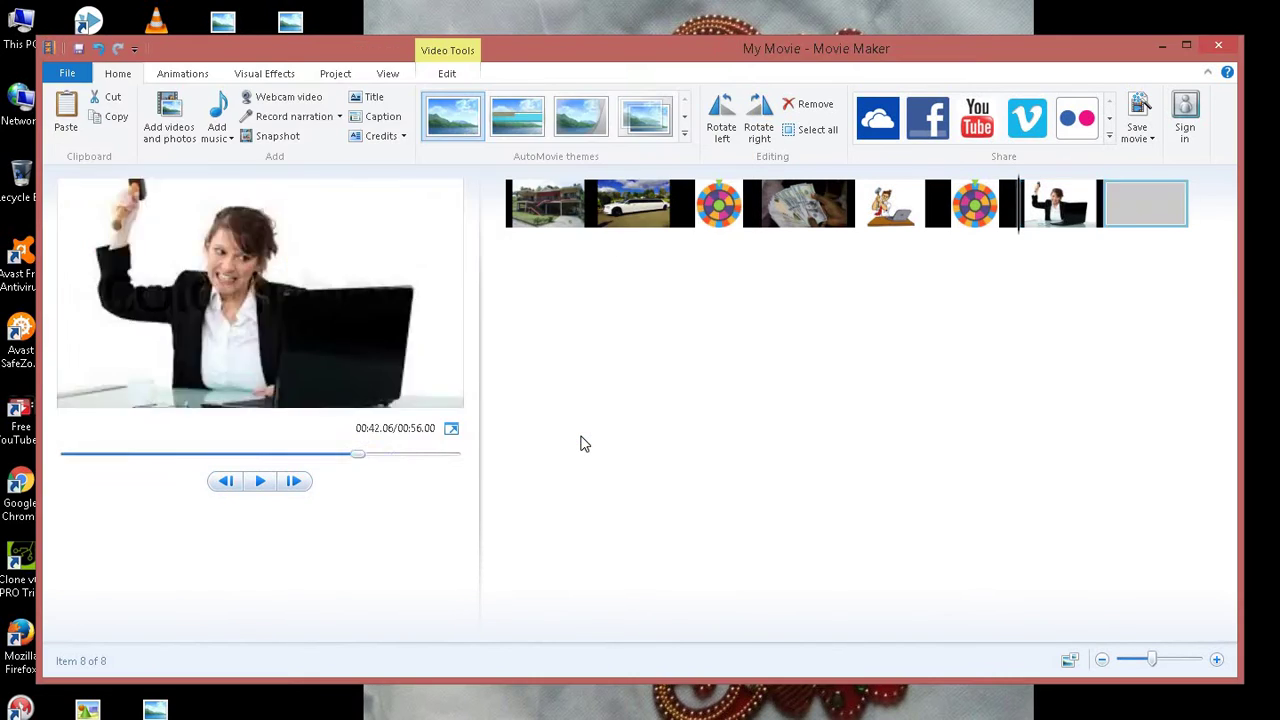
Step: Add the H 2 GIF from the dad youtube folder as the ninth storyboard item
click(170, 125)
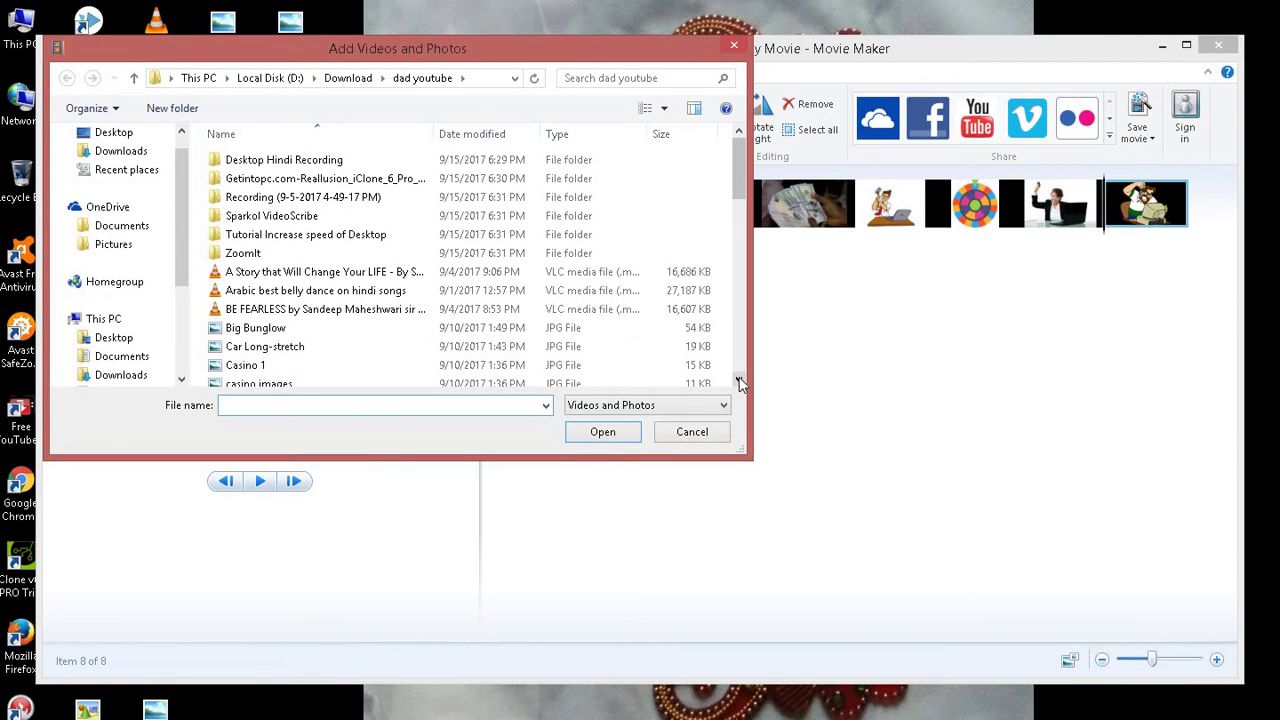
drag(739, 383, 739, 383)
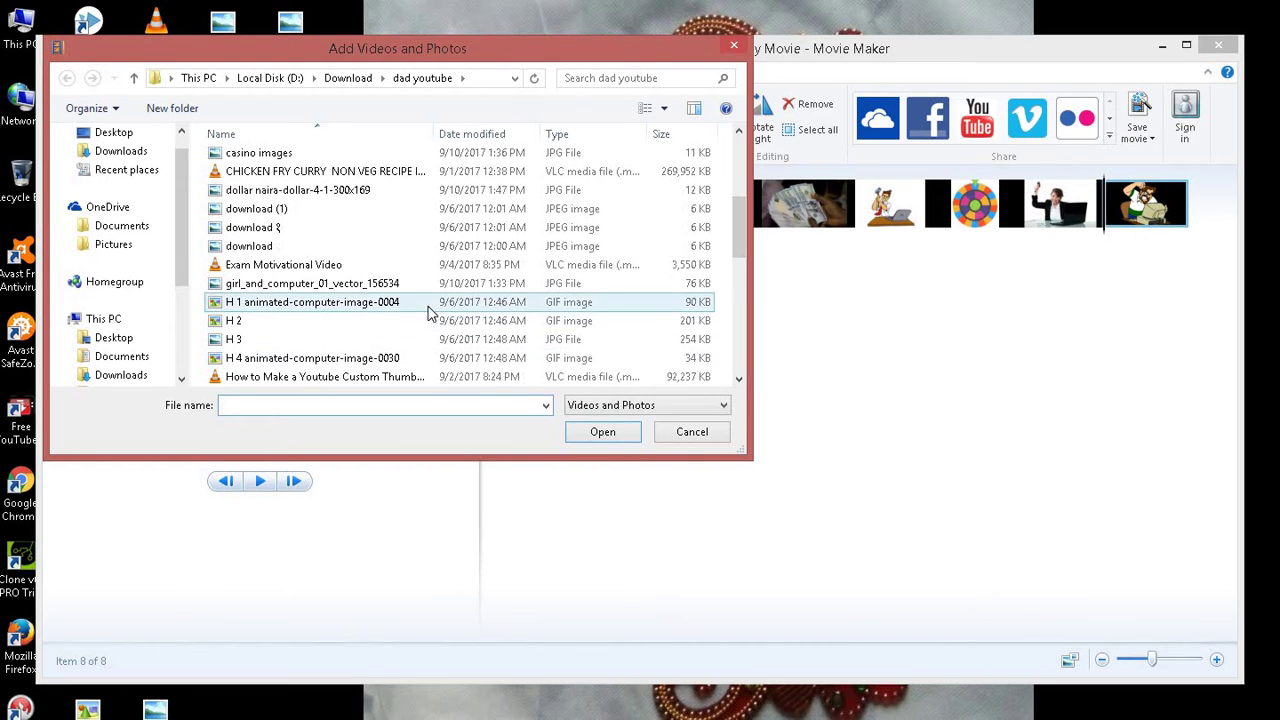
click(430, 318)
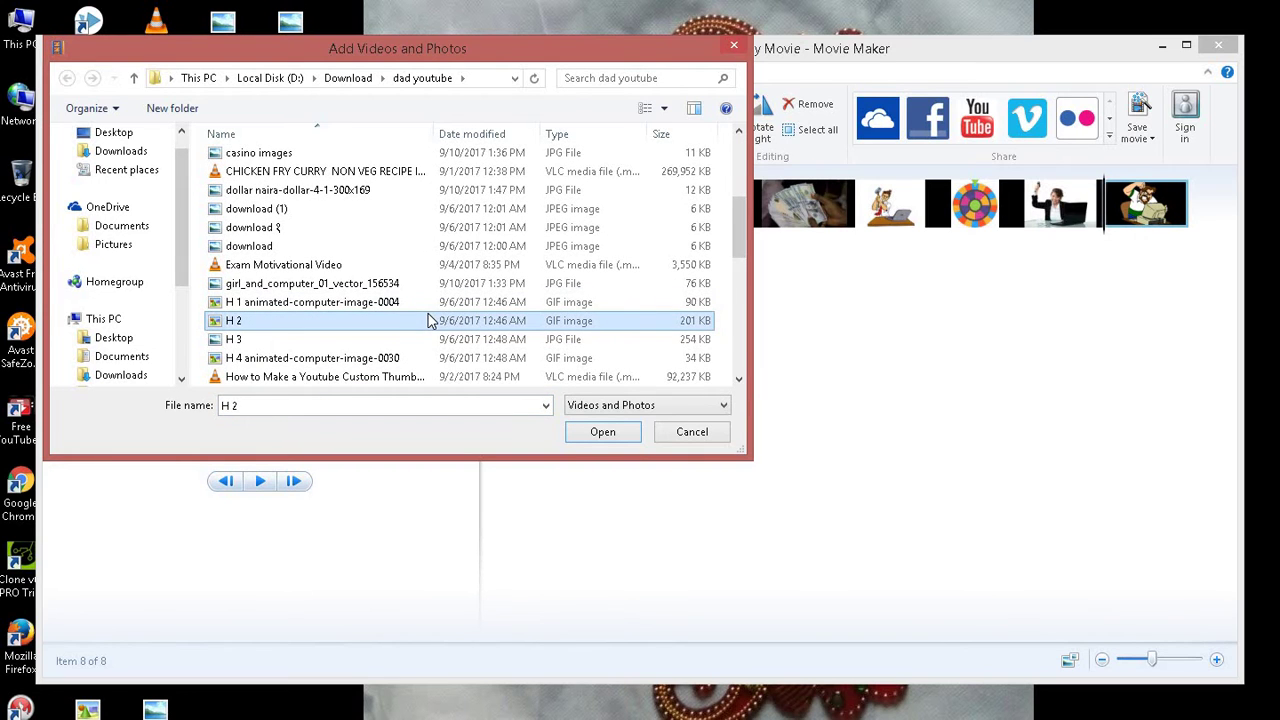
click(580, 434)
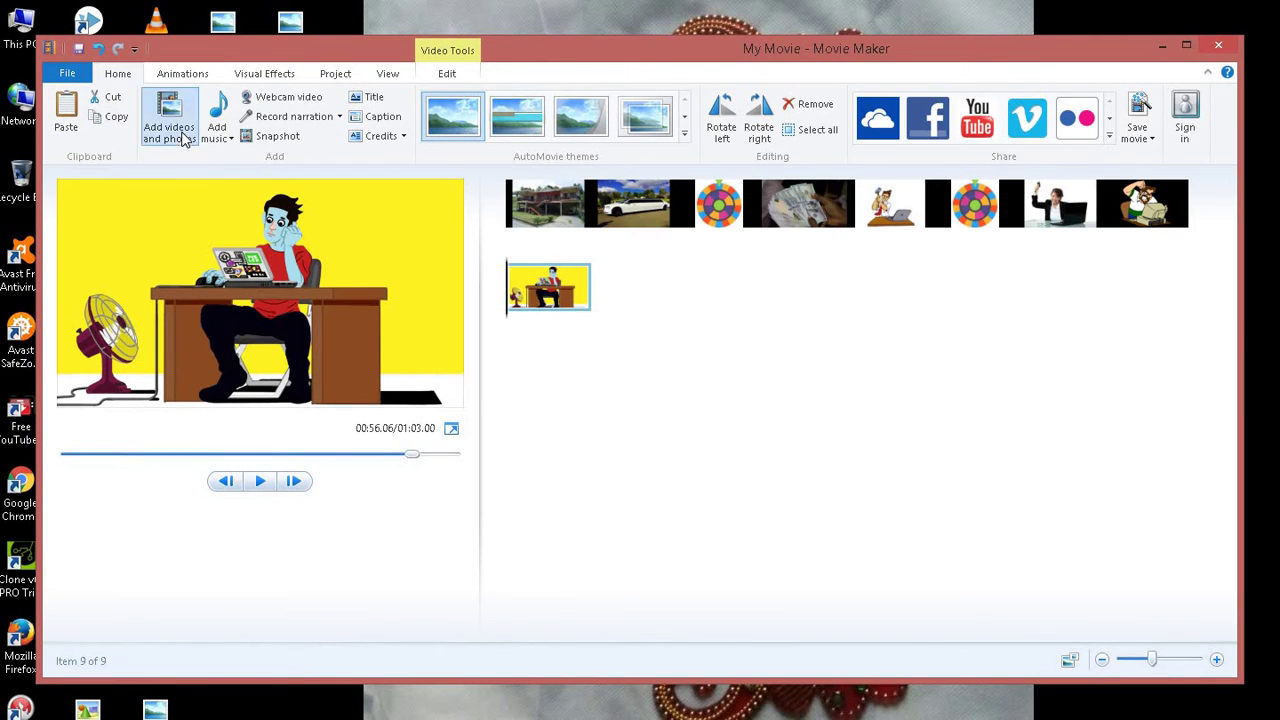
Step: Add the H 3 picture from the dad youtube folder to the storyboard, after the H 2 image
click(180, 134)
scroll(738, 382, down, 3)
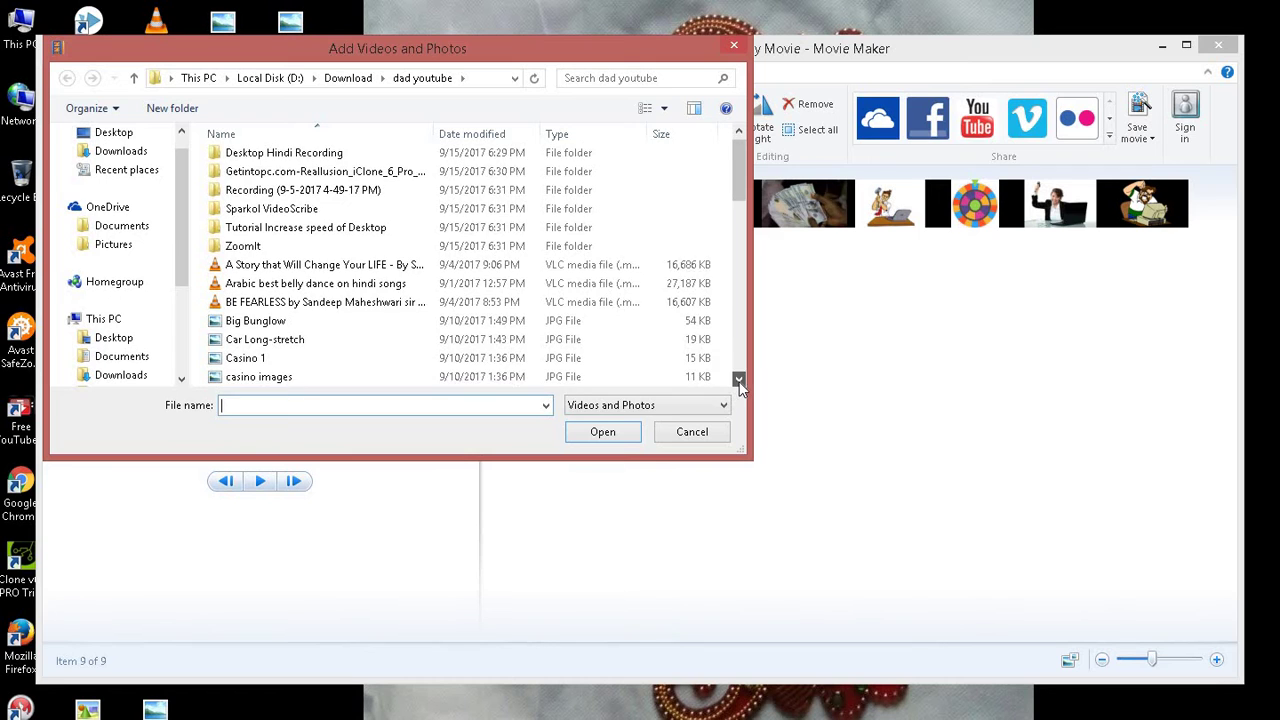
click(739, 381)
click(739, 381)
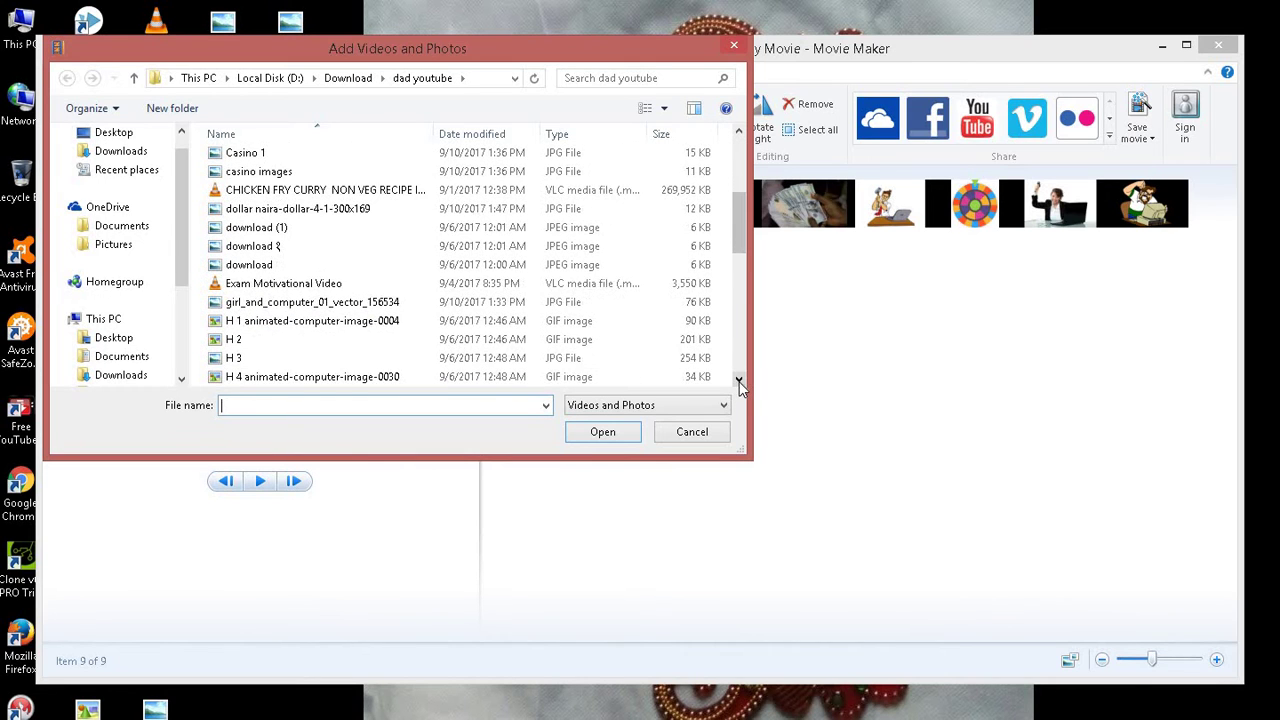
click(317, 357)
click(600, 432)
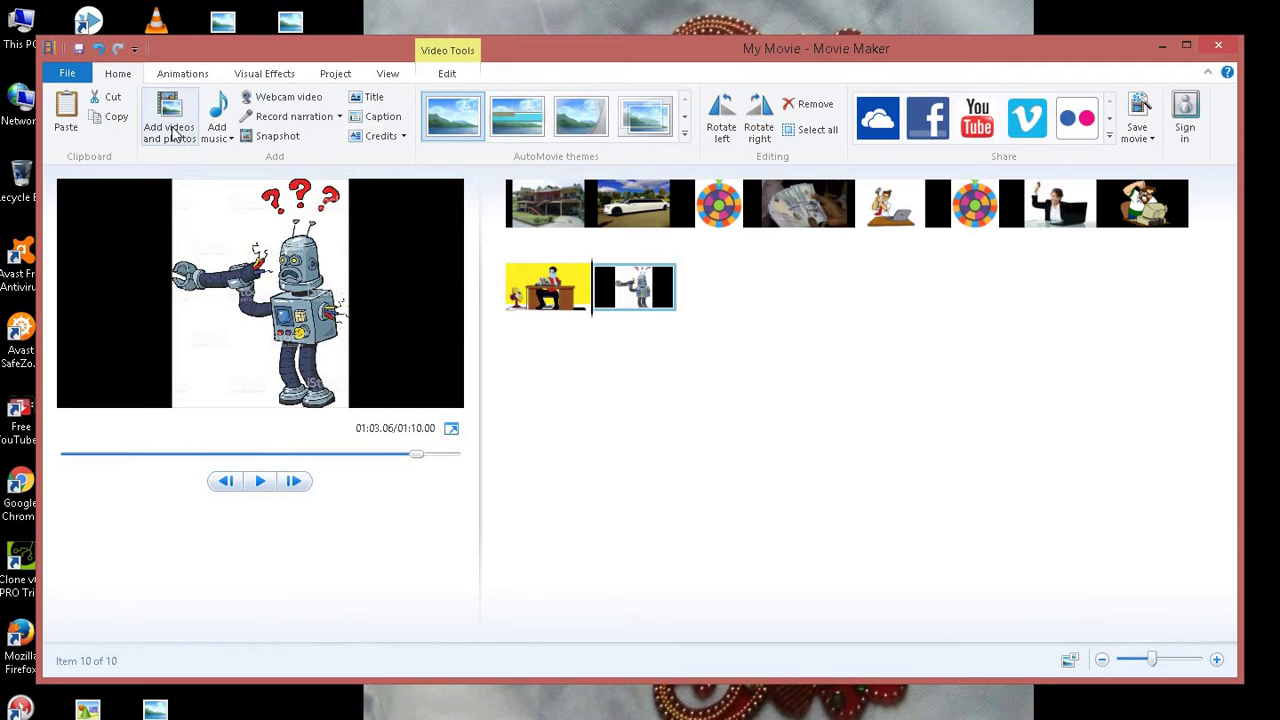
Step: Add the H 4 animated-computer-image-0030 GIF from the dad youtube folder as the eleventh storyboard item
click(170, 132)
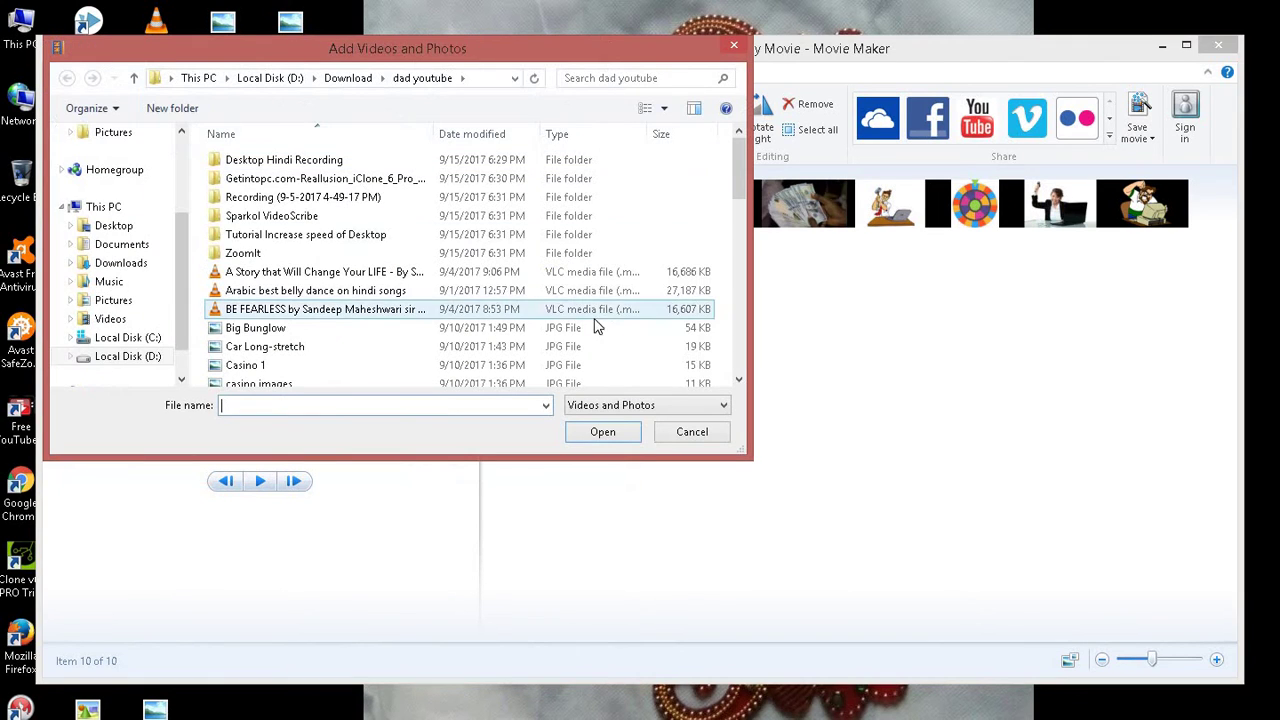
click(739, 384)
click(739, 384)
click(739, 384)
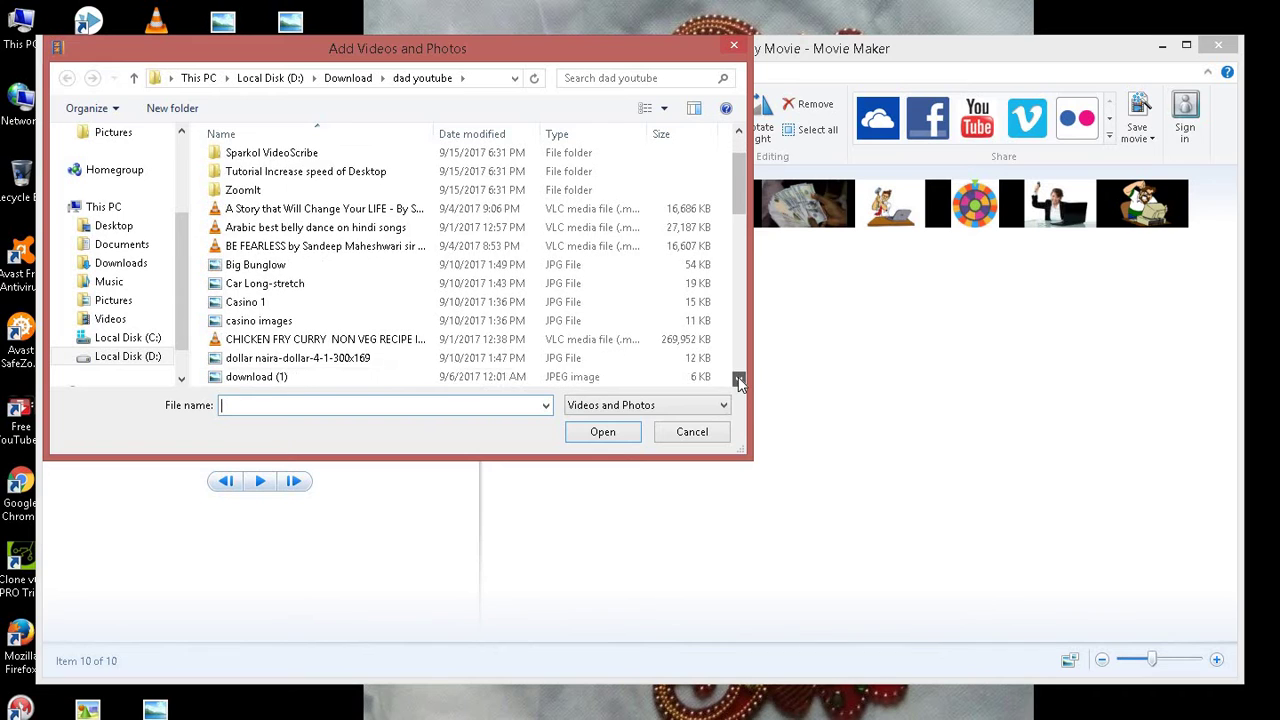
click(739, 384)
click(739, 384)
click(739, 384)
click(739, 384)
click(739, 384)
click(739, 384)
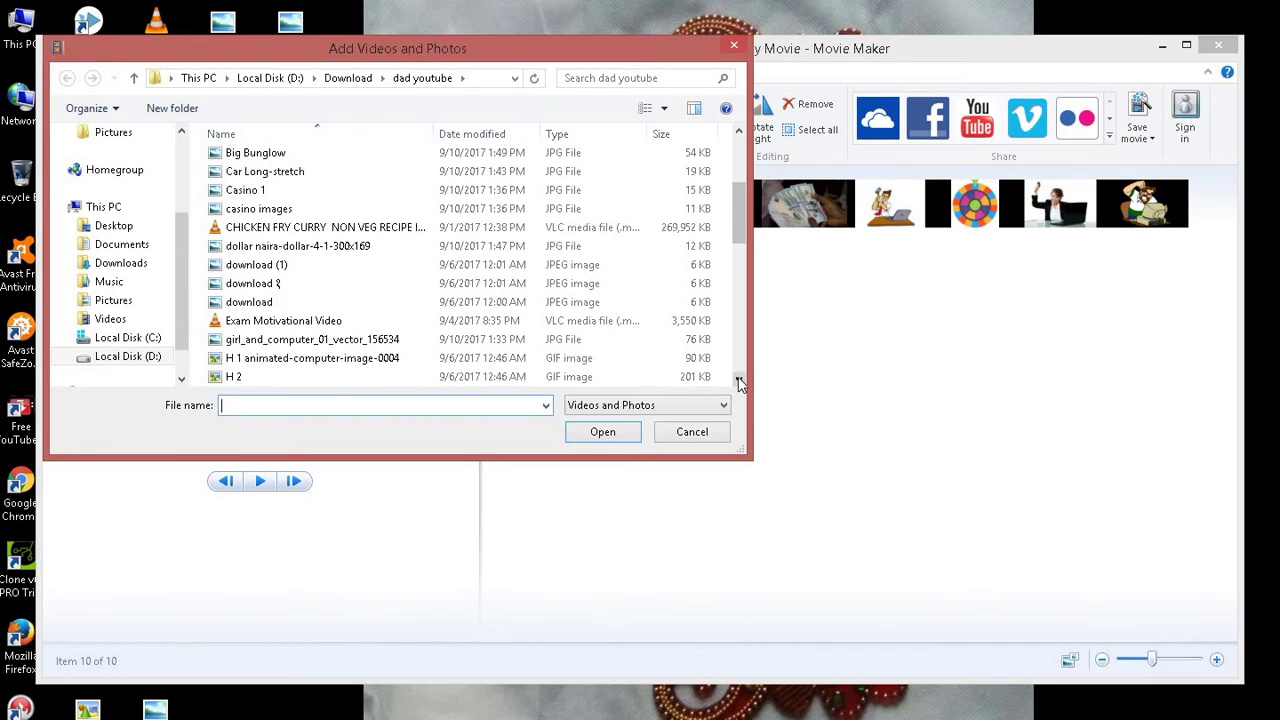
click(739, 384)
click(739, 384)
click(417, 380)
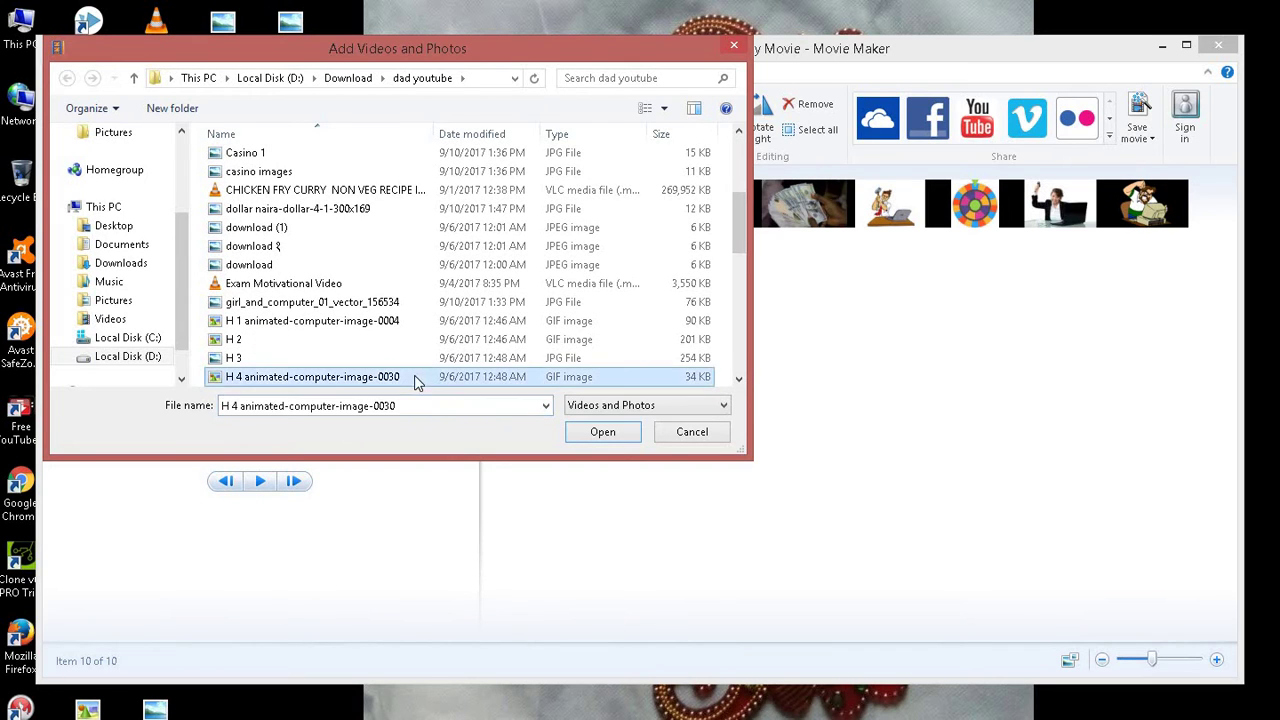
click(602, 431)
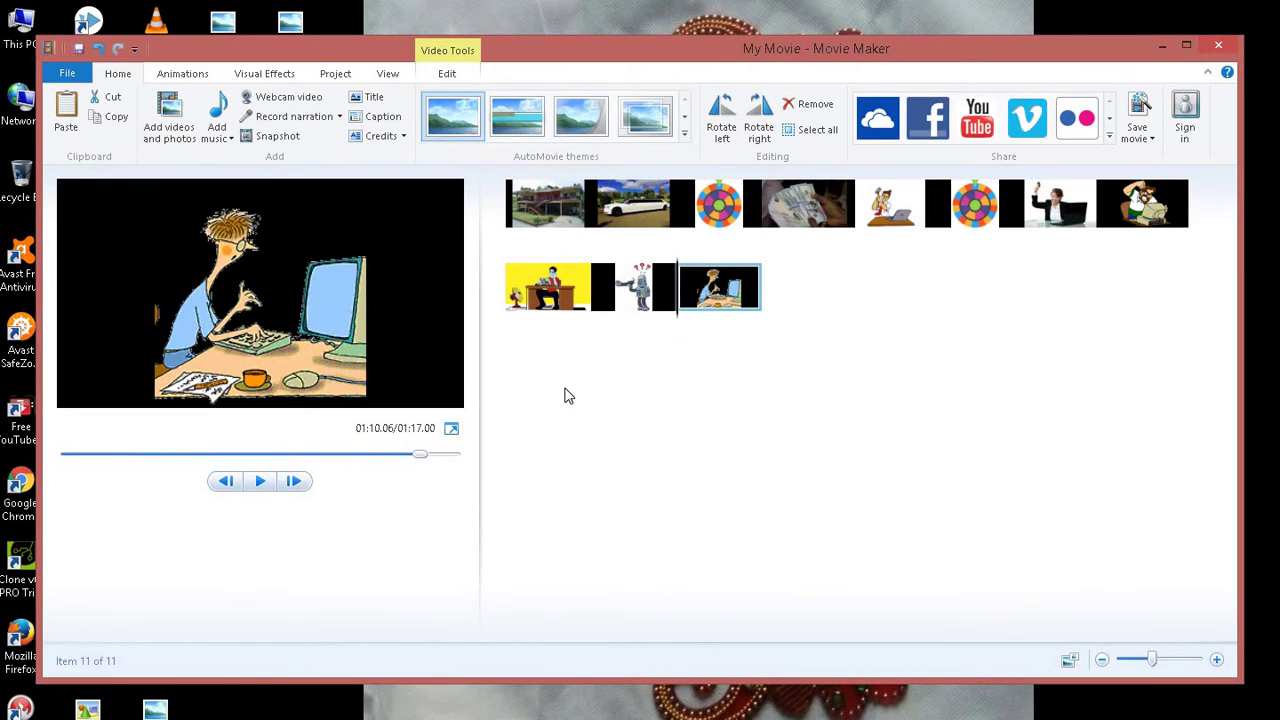
Step: Add the girl_and_computer_01_vector_156534 picture from the dad youtube folder to the end of the storyboard
click(170, 115)
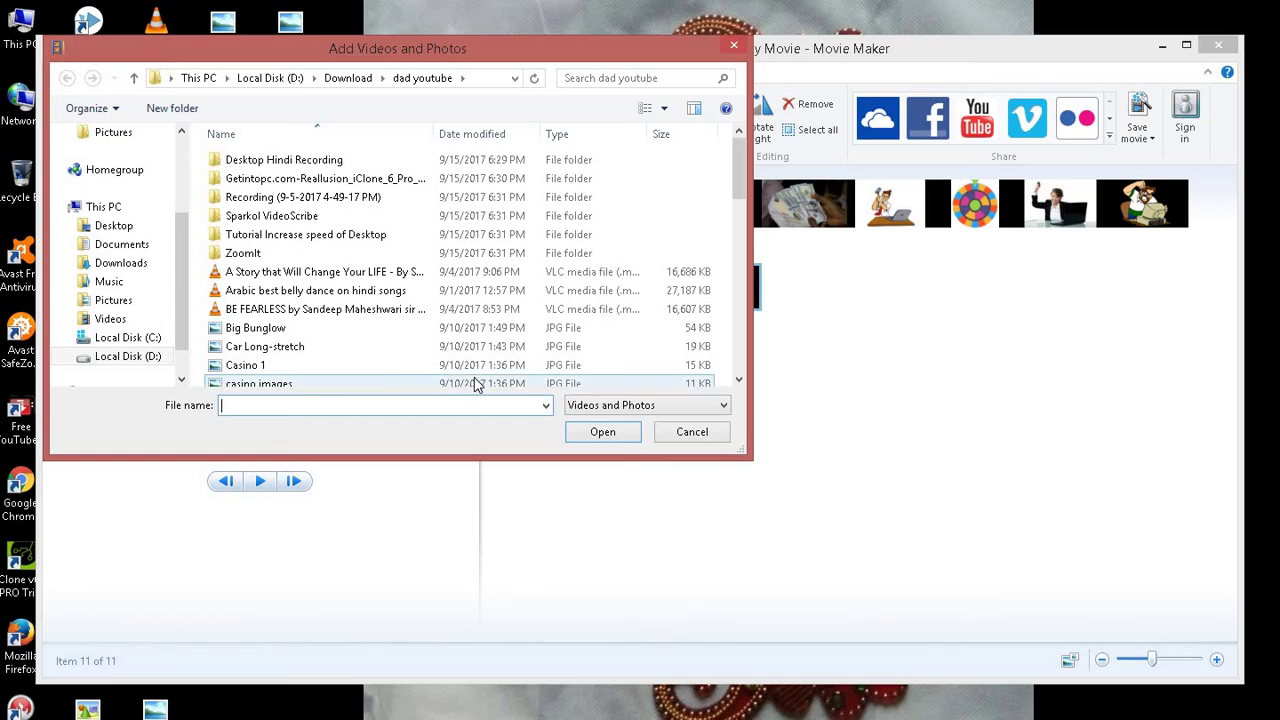
drag(741, 378, 741, 378)
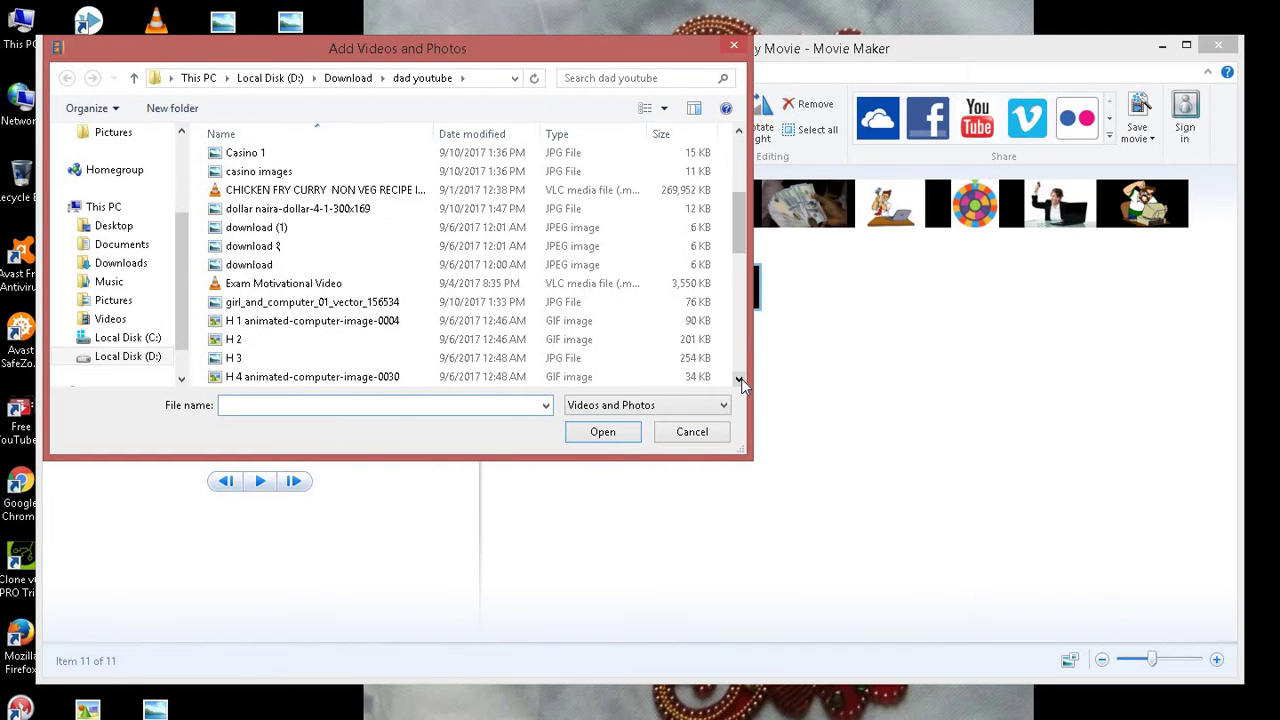
click(440, 303)
click(634, 433)
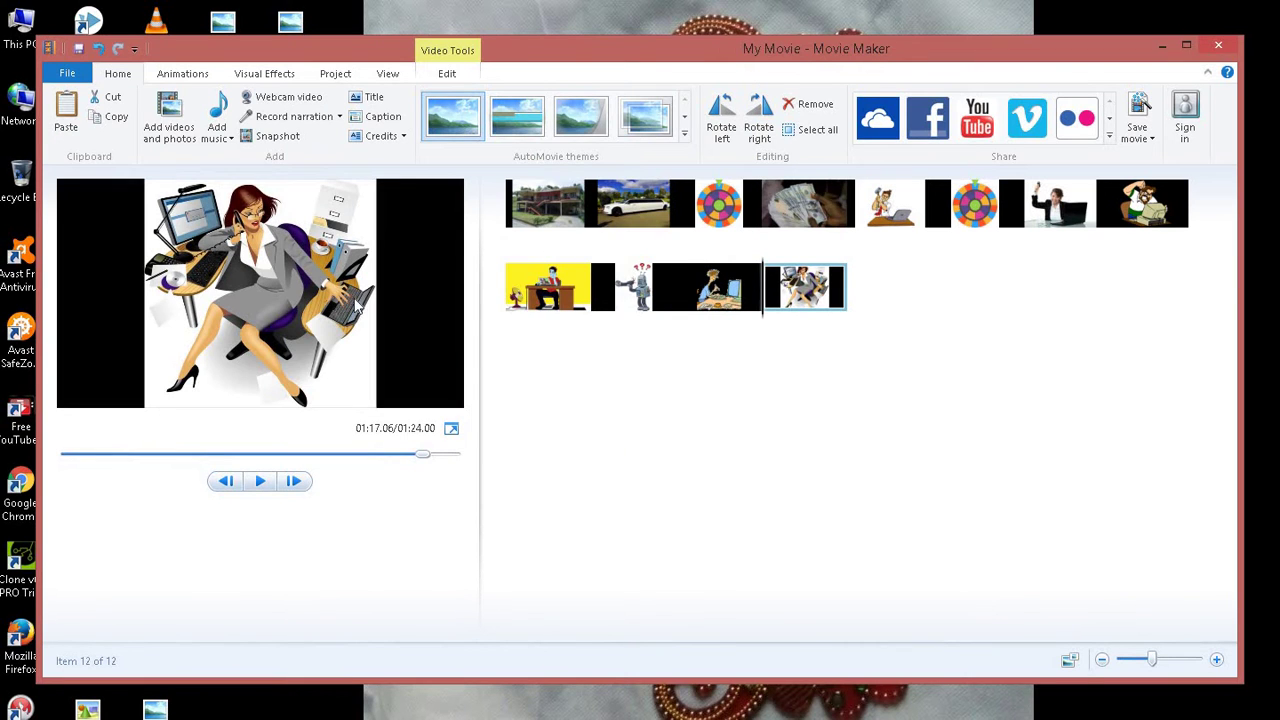
Step: Add the running in the race picture from the dad youtube folder as the thirteenth storyboard item
click(171, 113)
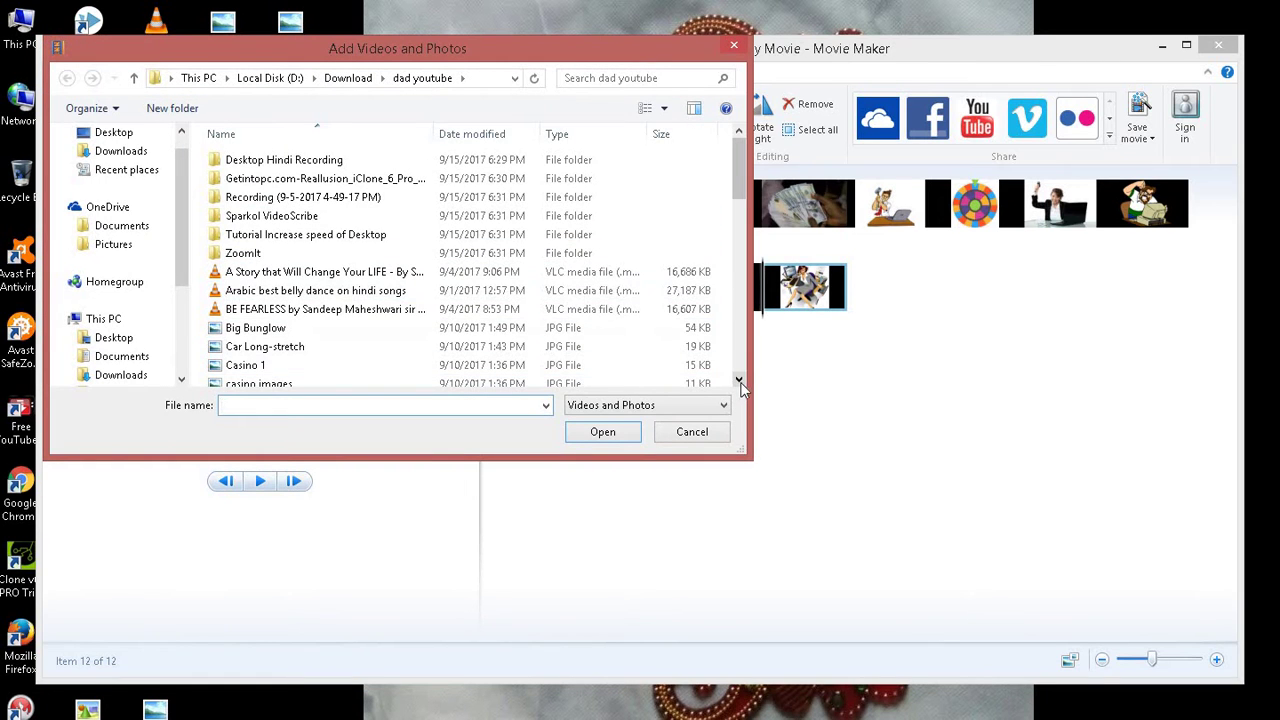
scroll(740, 385, down, 3)
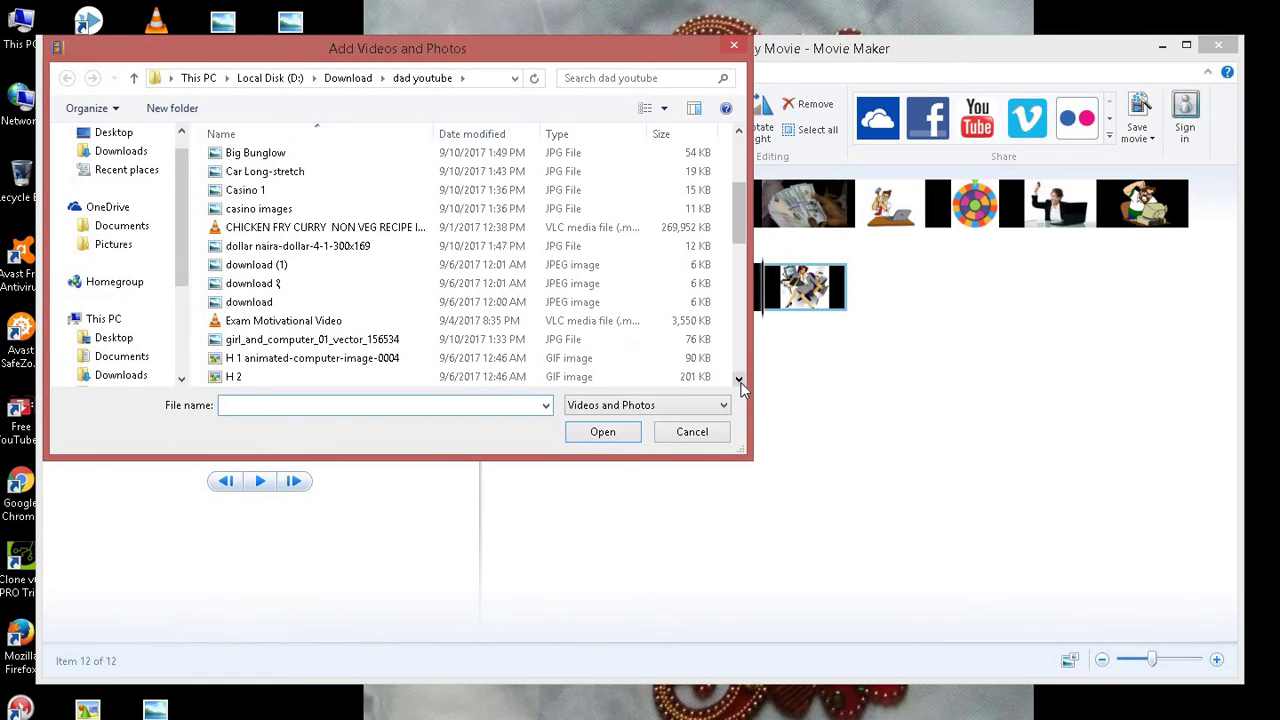
scroll(740, 385, down, 3)
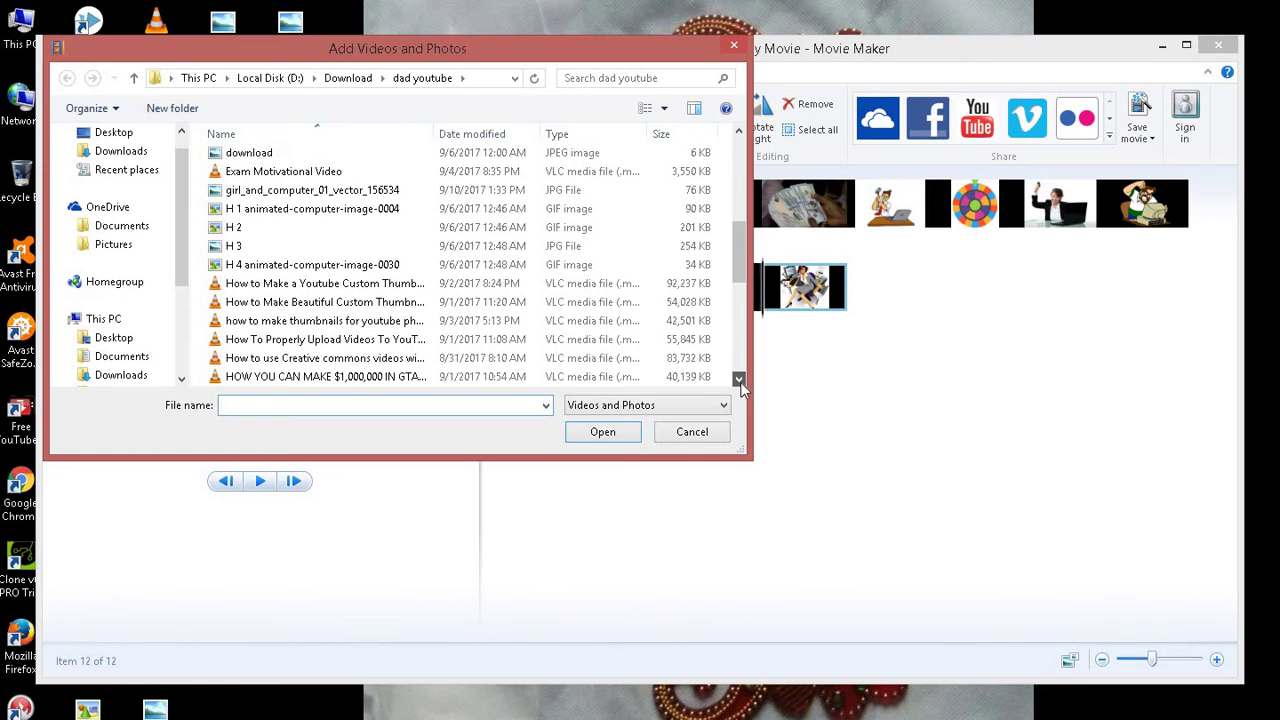
scroll(741, 387, down, 3)
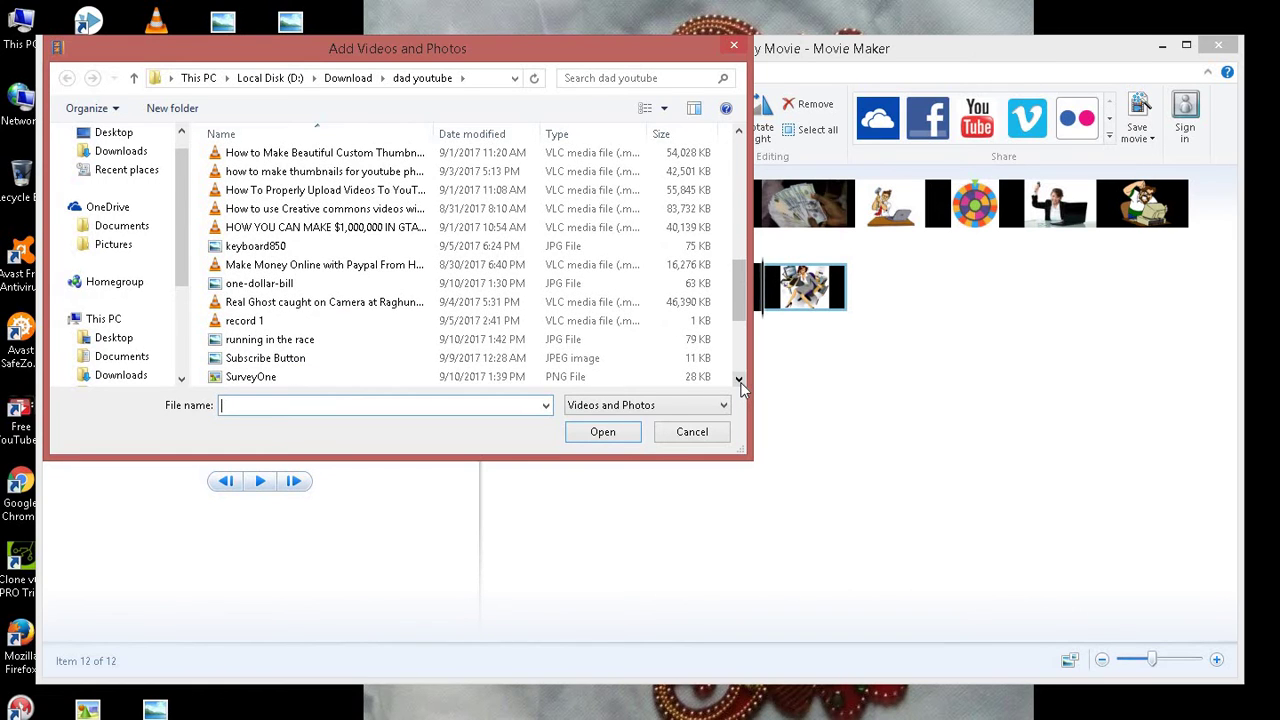
scroll(741, 387, down, 1)
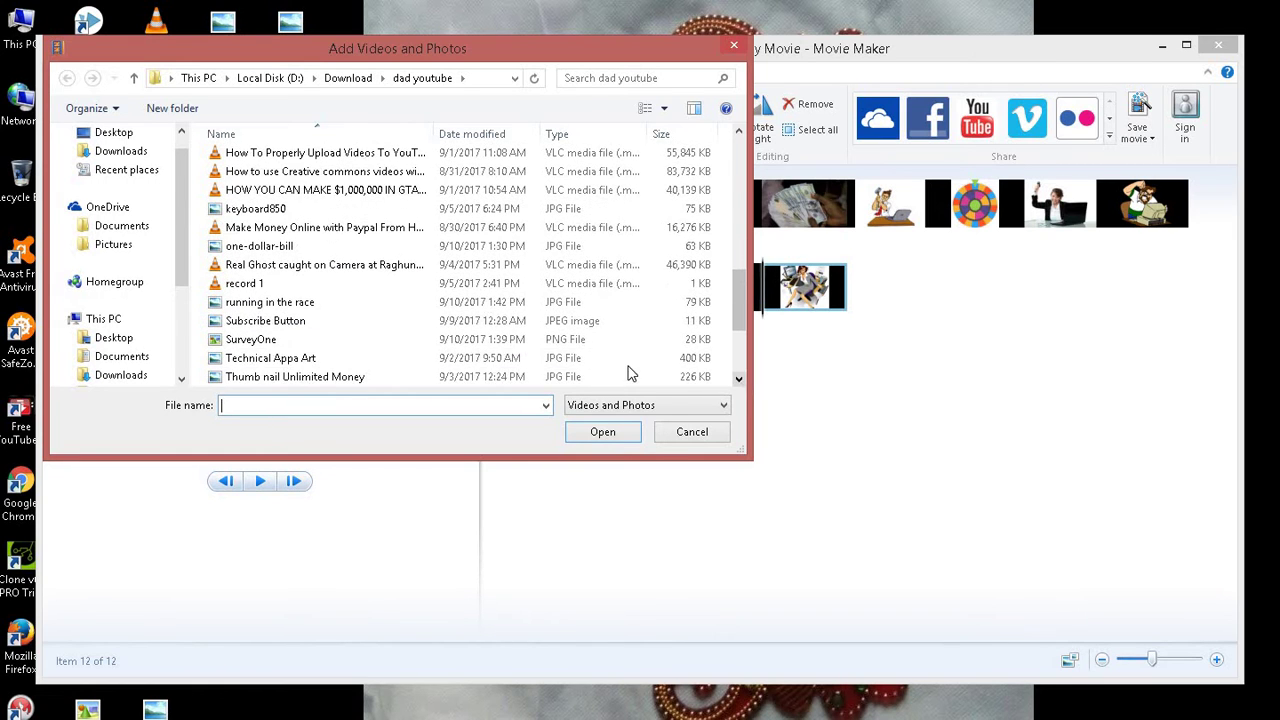
click(316, 305)
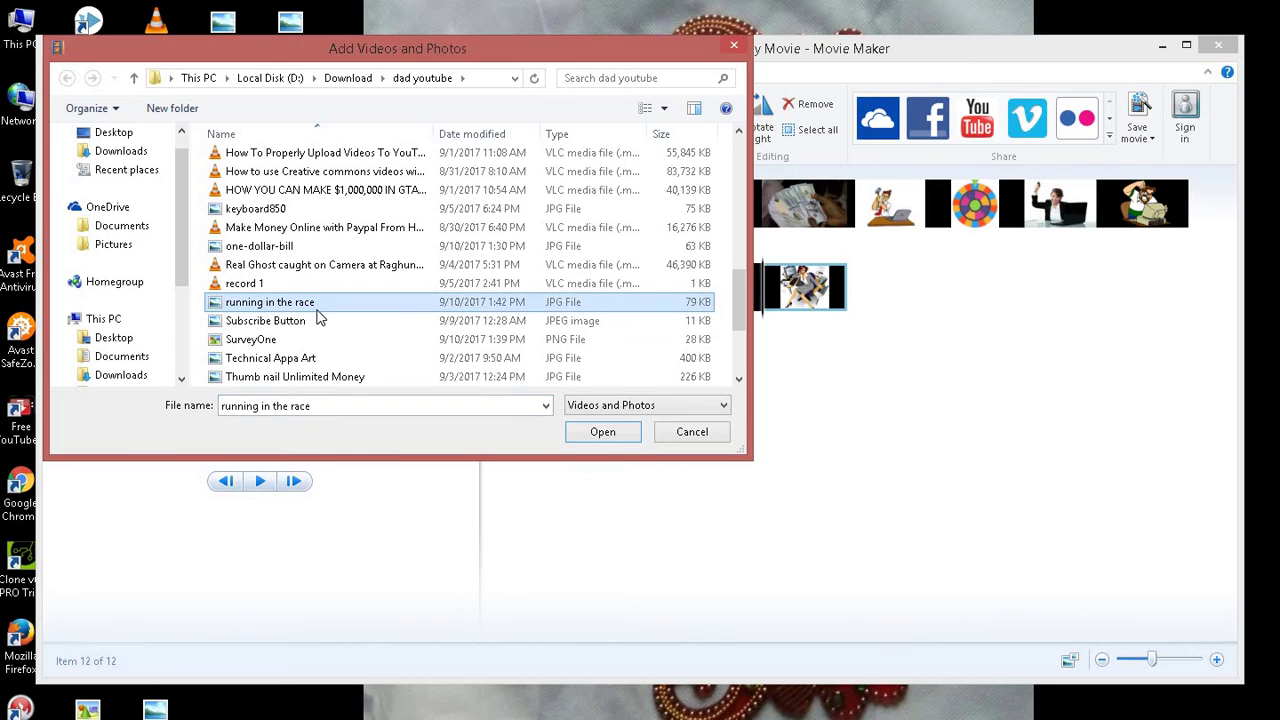
click(594, 436)
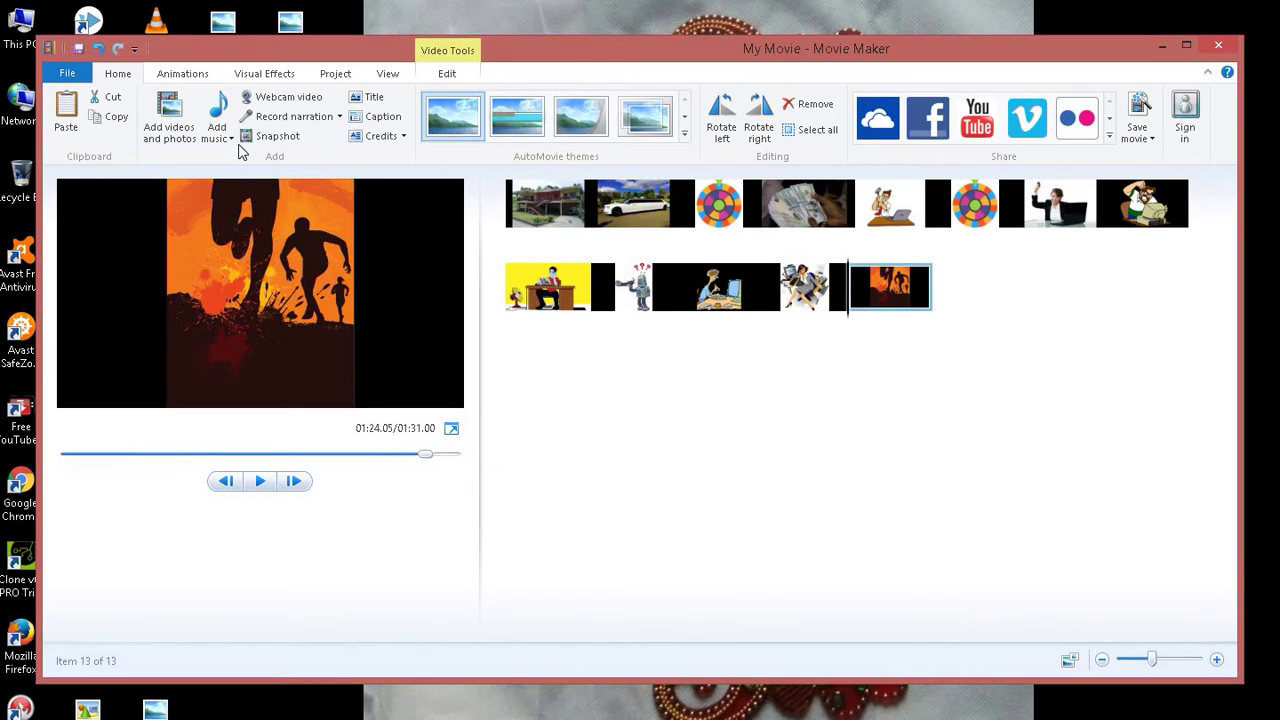
Step: Add the Subscribe Button picture from the dad youtube folder as the closing storyboard item
click(166, 130)
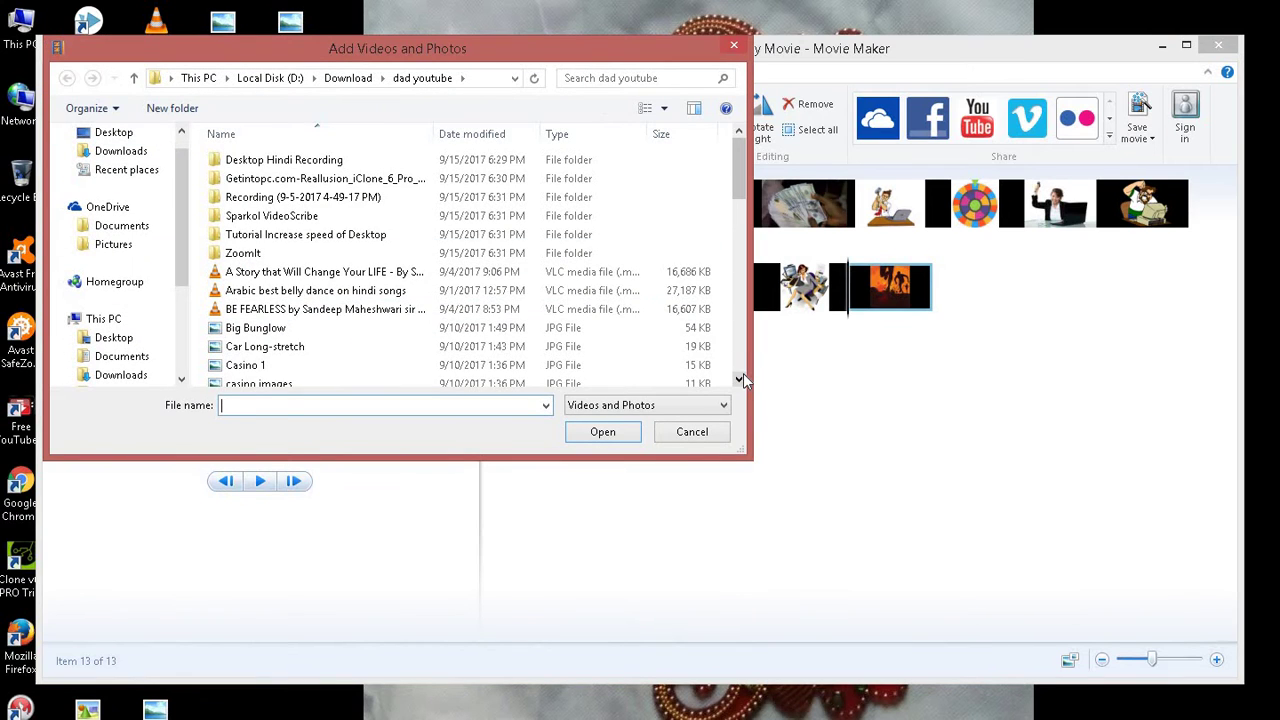
click(739, 378)
drag(739, 378, 739, 378)
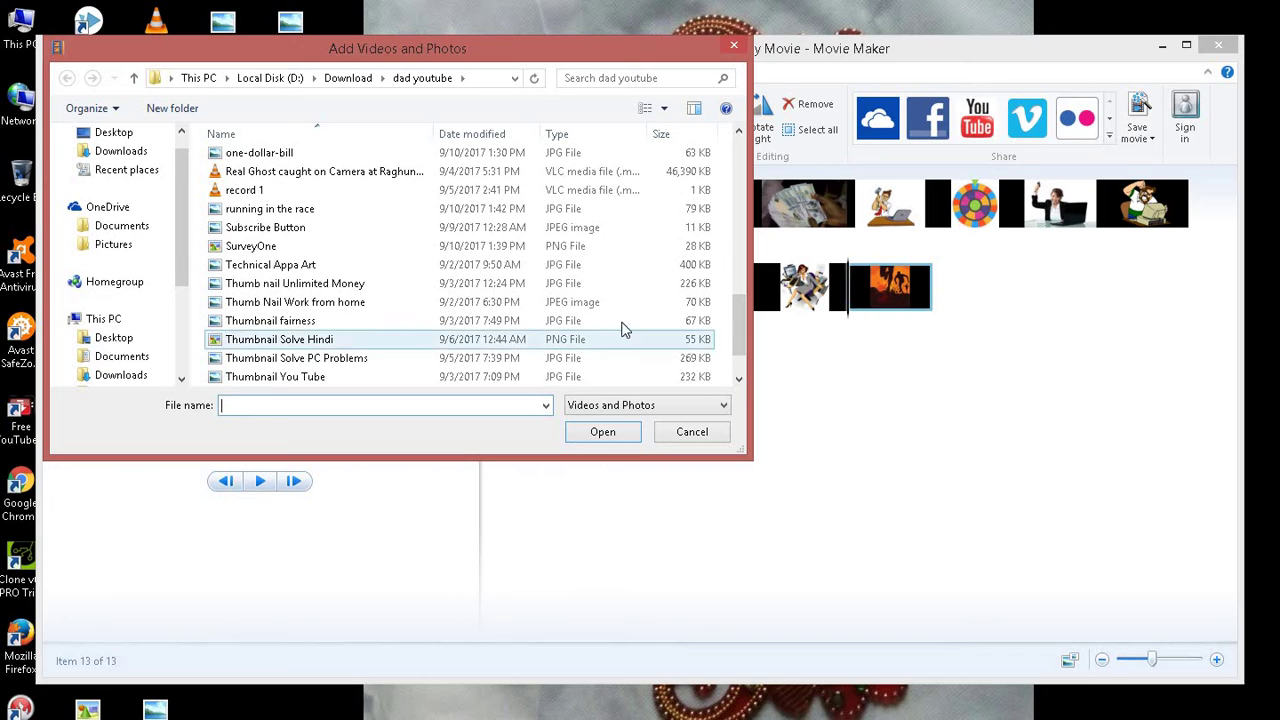
click(380, 230)
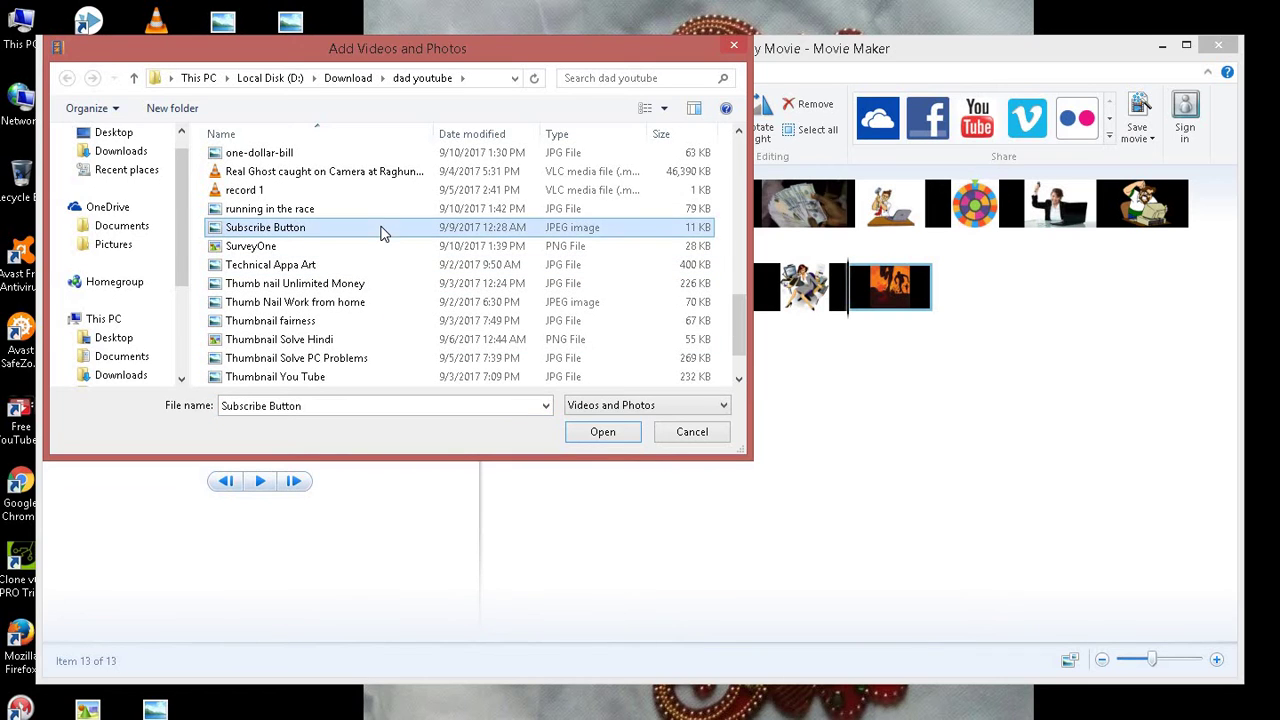
click(605, 432)
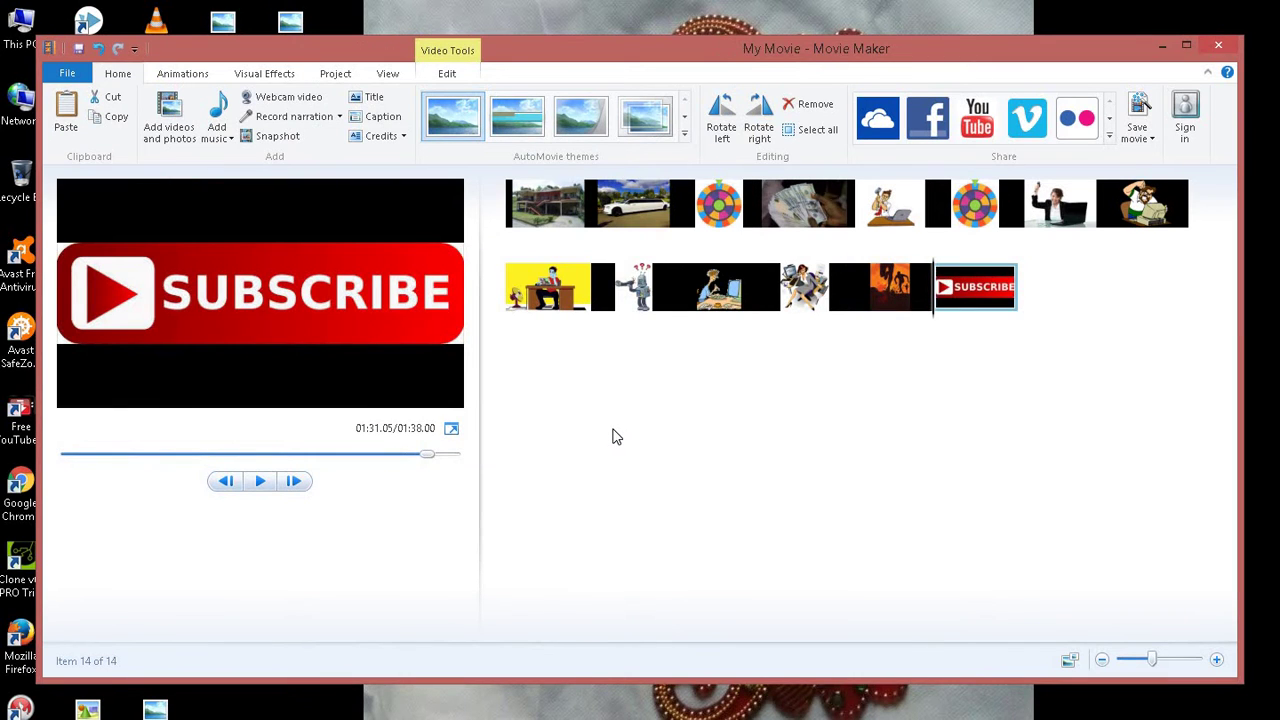
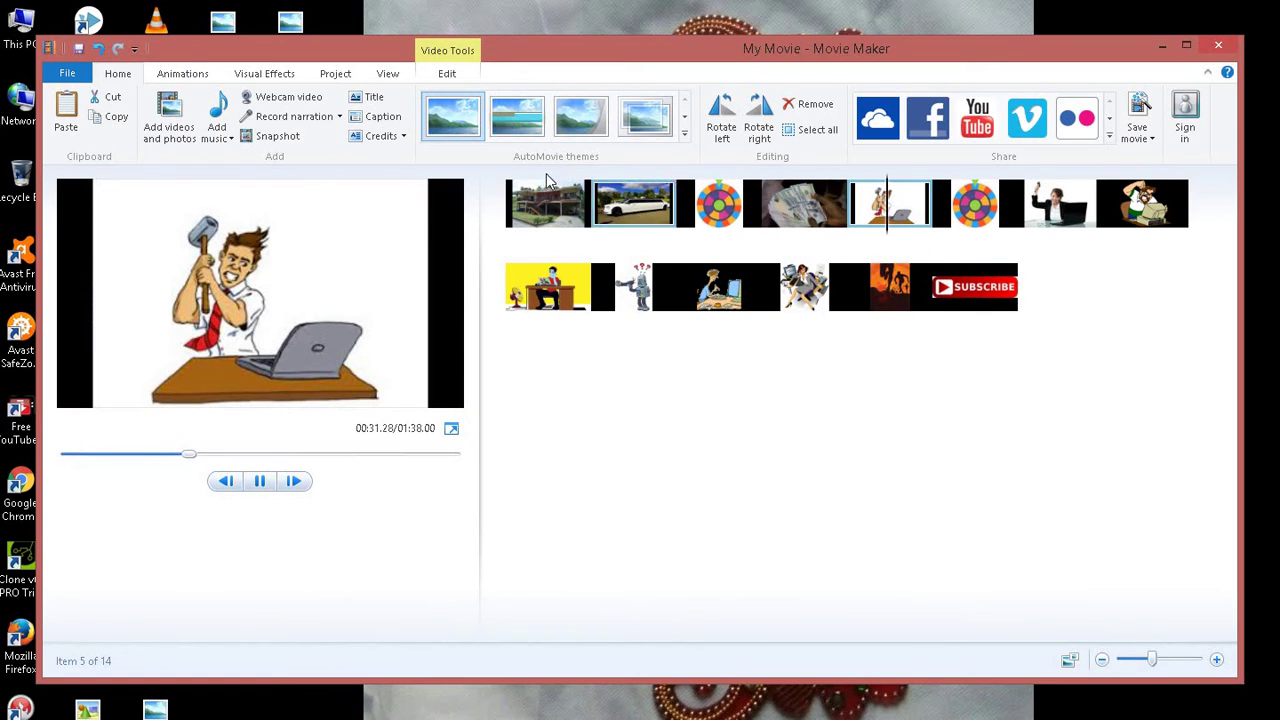
Step: Apply the second AutoMovie theme to the movie without adding music, and play the preview
click(511, 131)
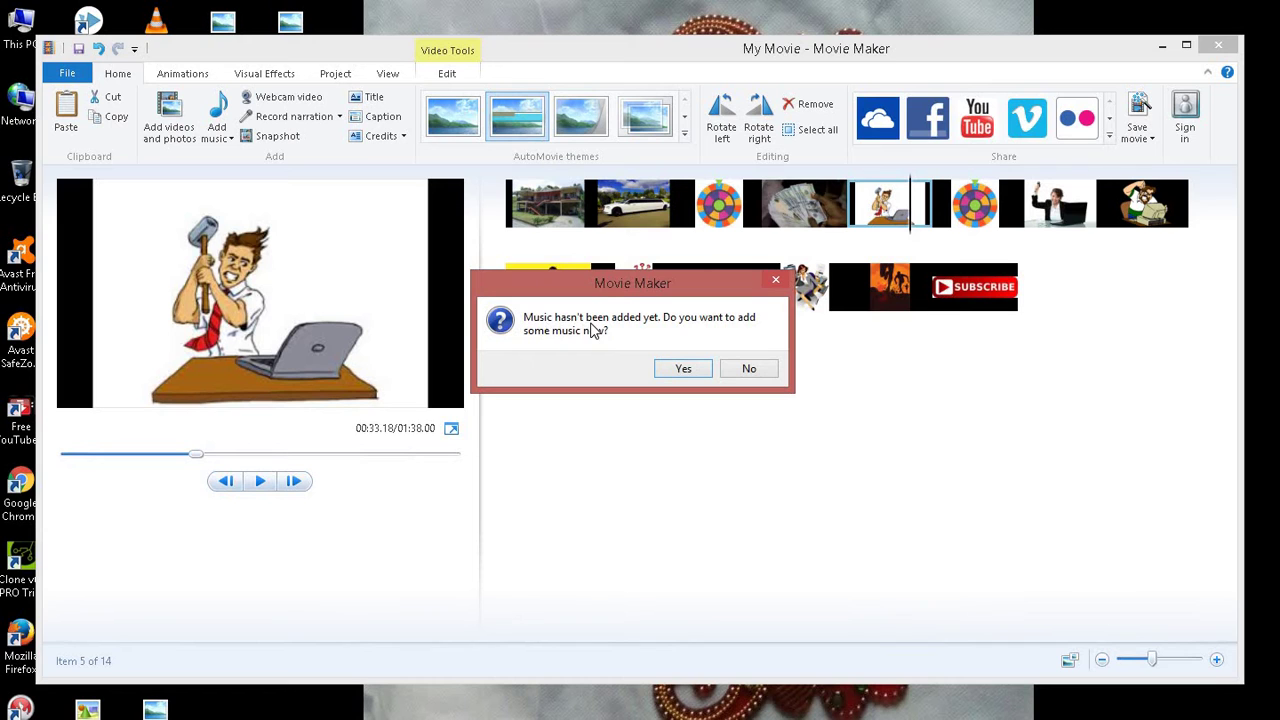
click(760, 369)
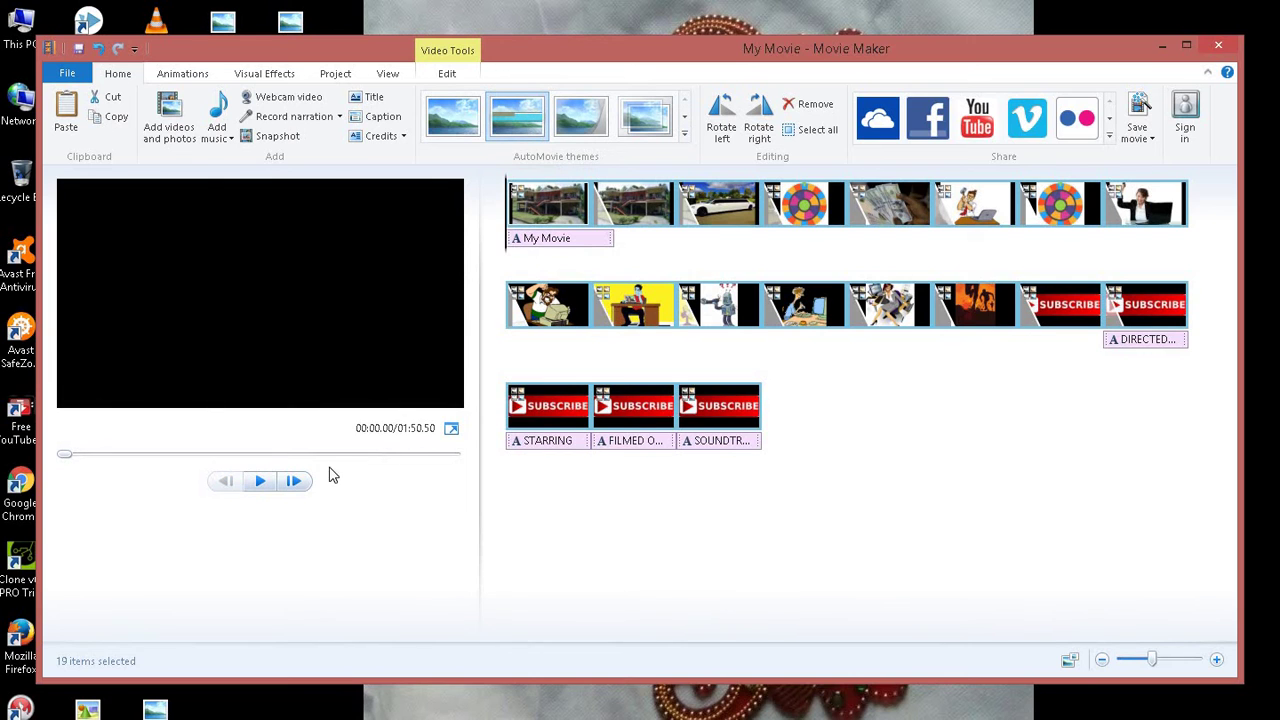
click(257, 482)
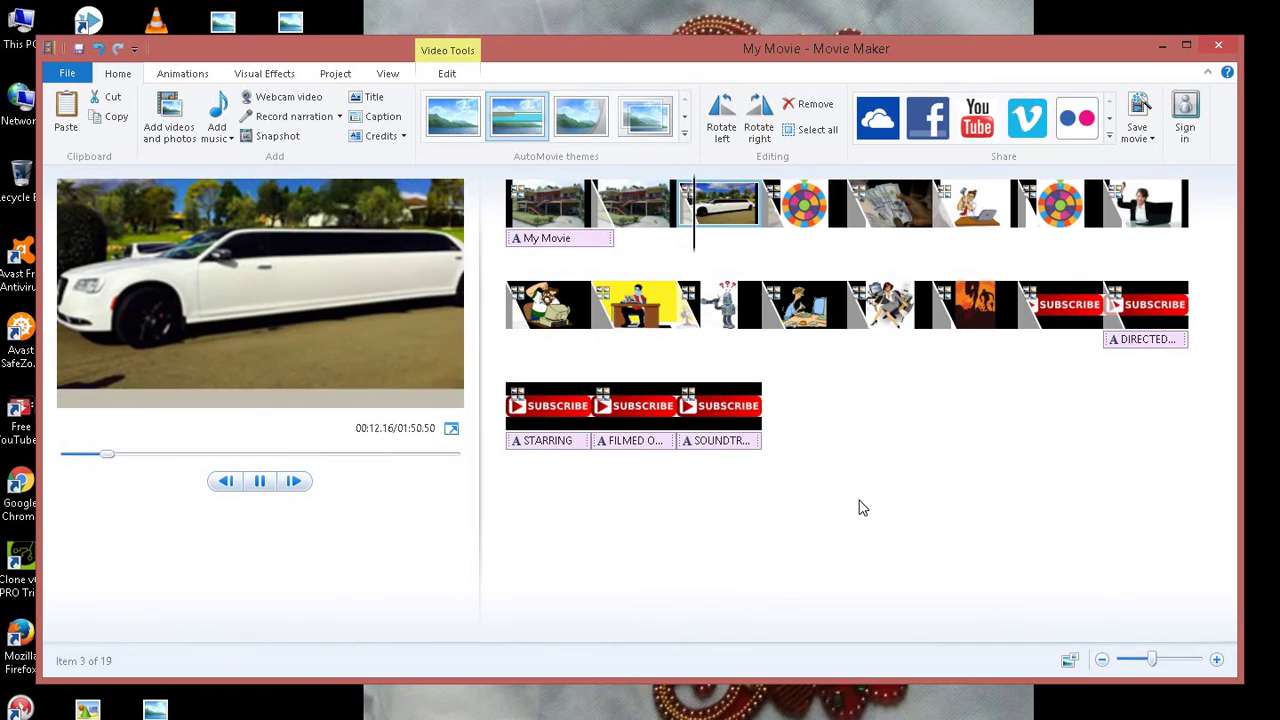
Step: Switch the movie to the third AutoMovie theme without adding music, and play the preview
click(580, 117)
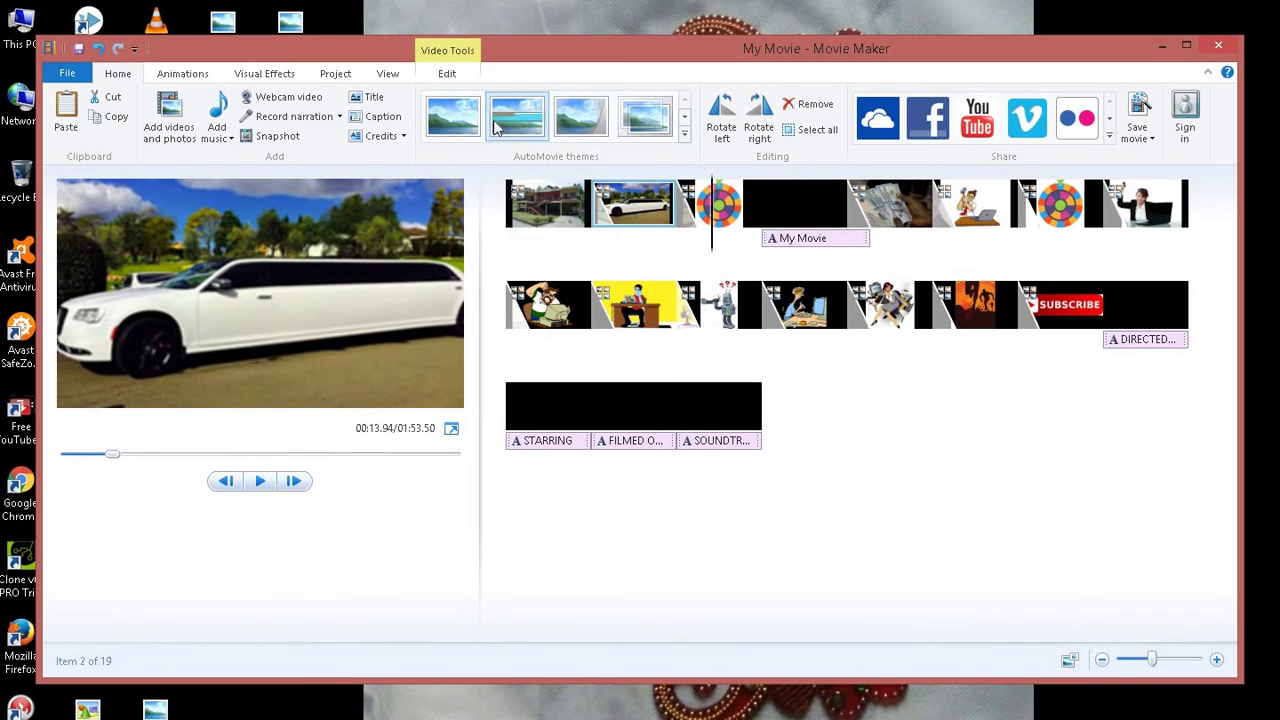
click(580, 117)
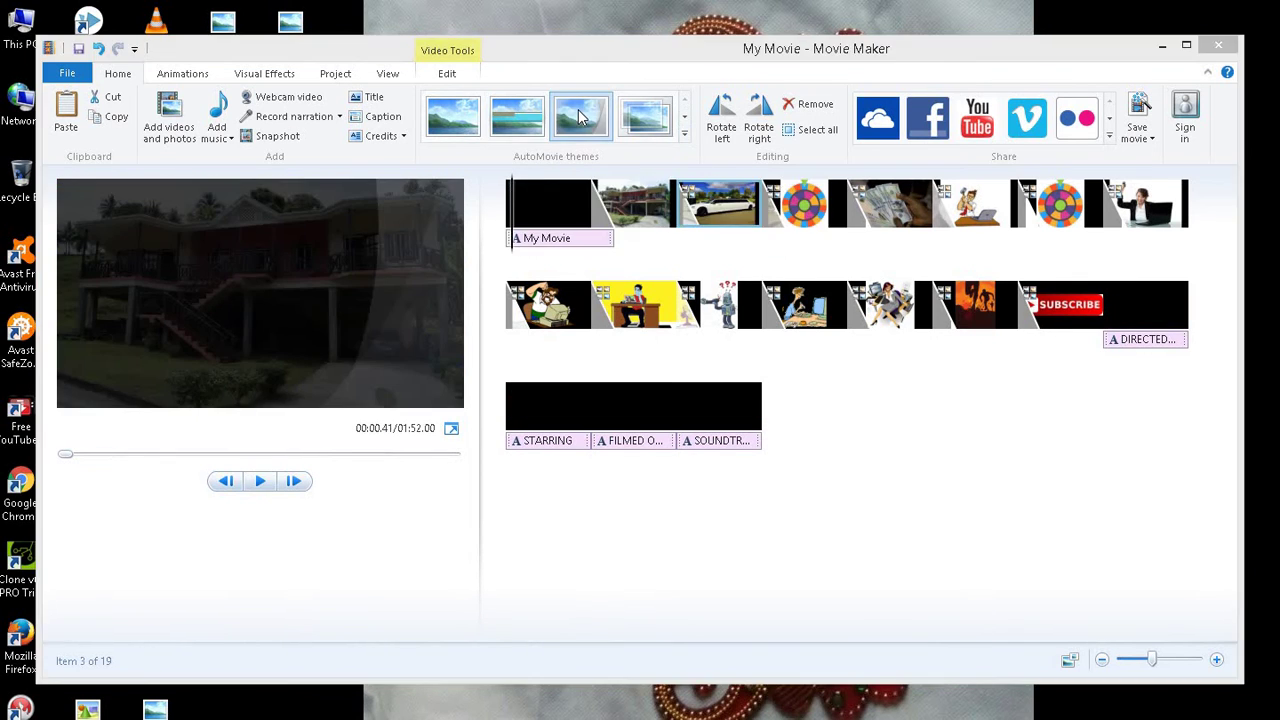
click(746, 369)
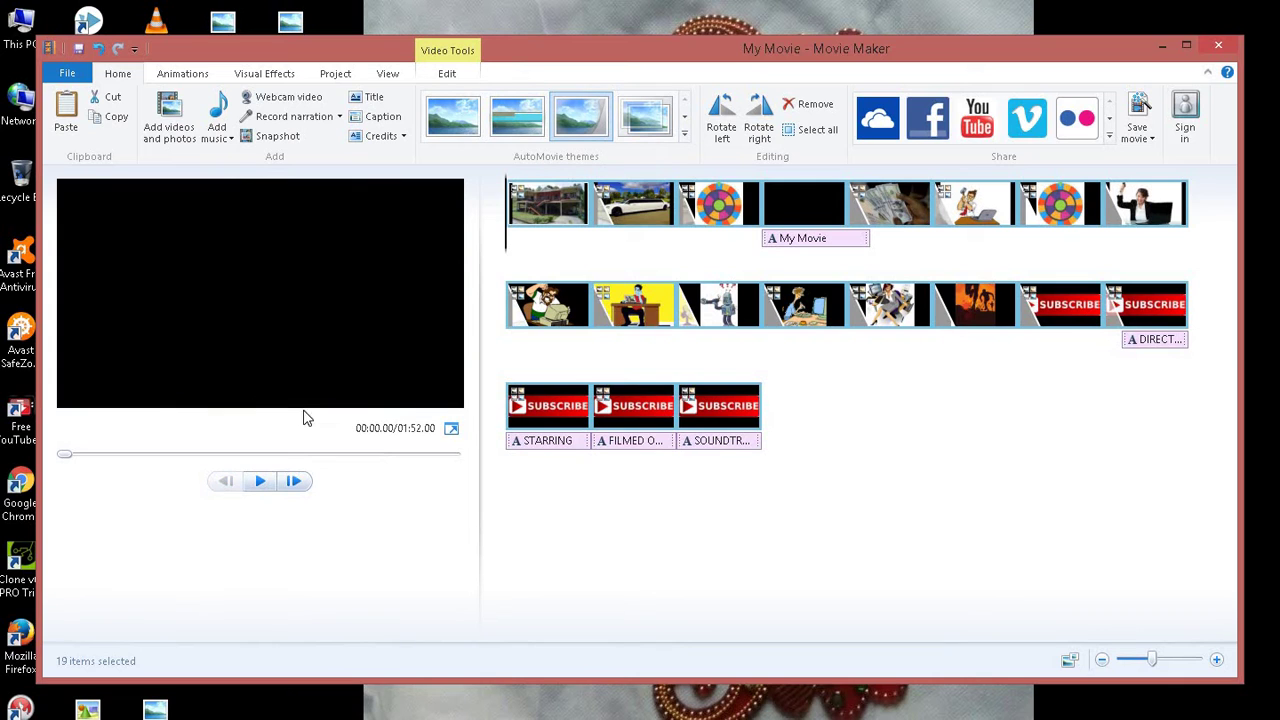
click(272, 485)
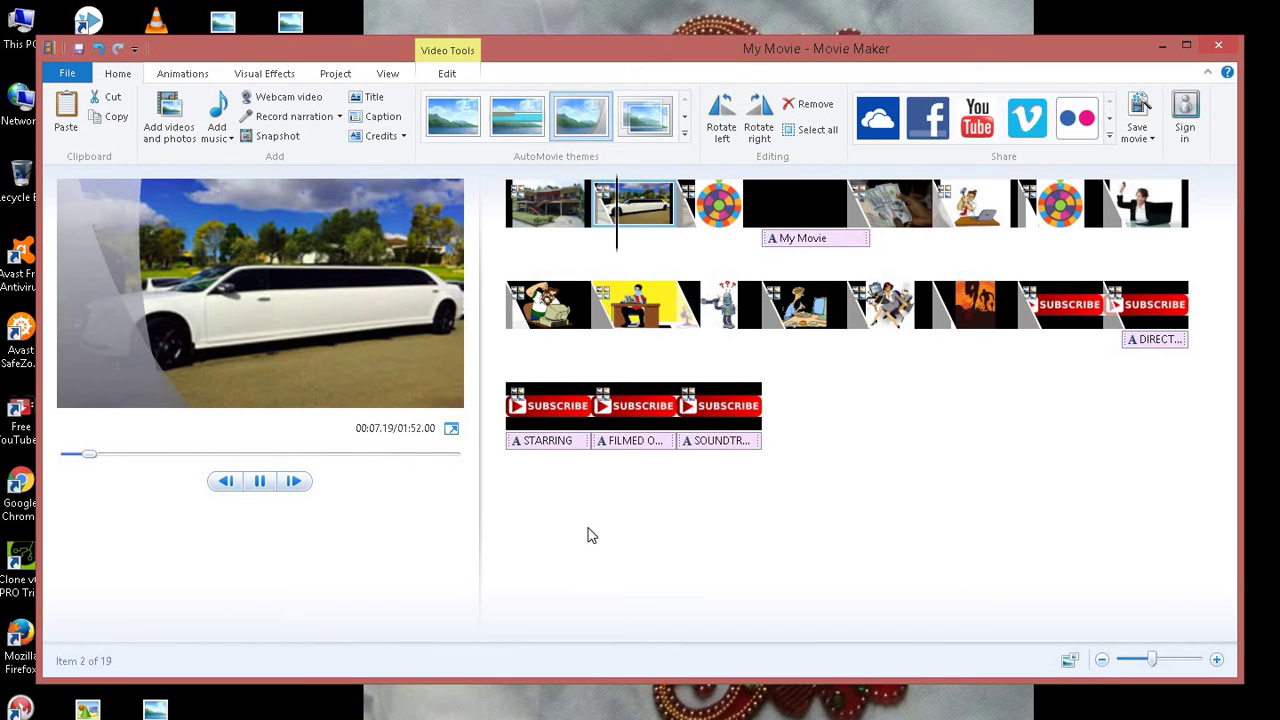
Step: Insert a title slide before the white limousine picture with the text "welcome to my film"
click(375, 99)
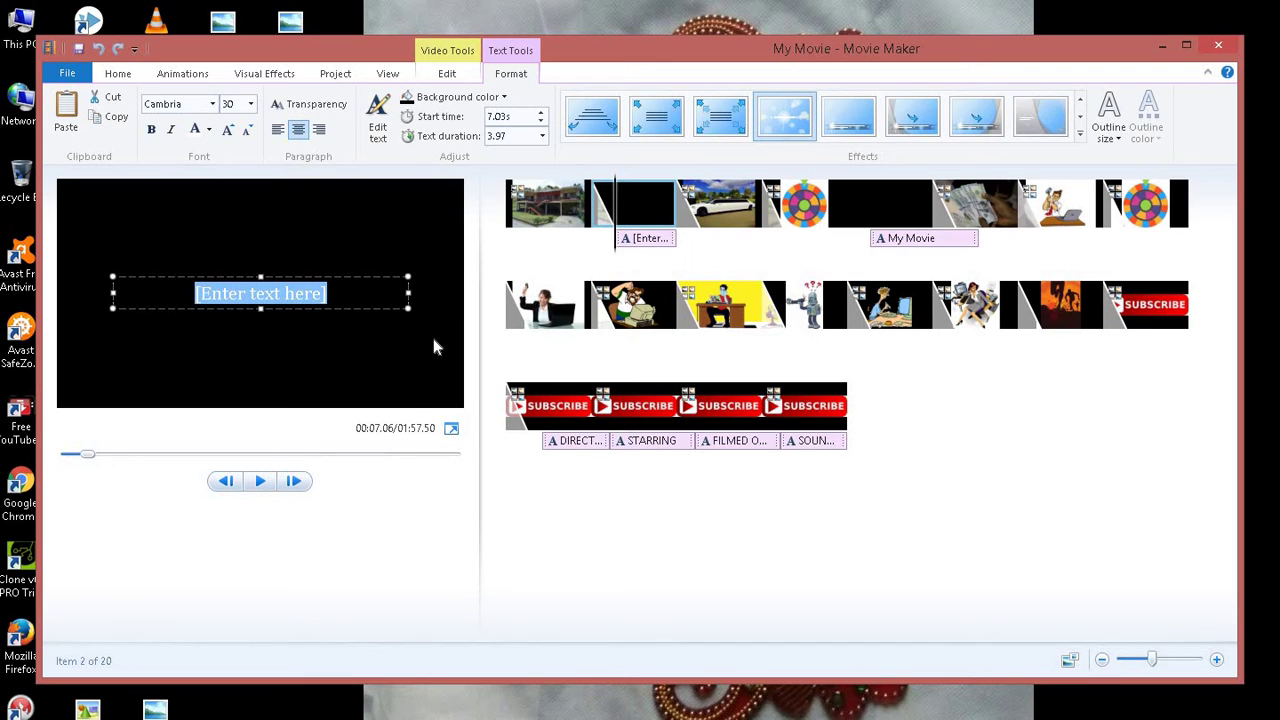
text(wel)
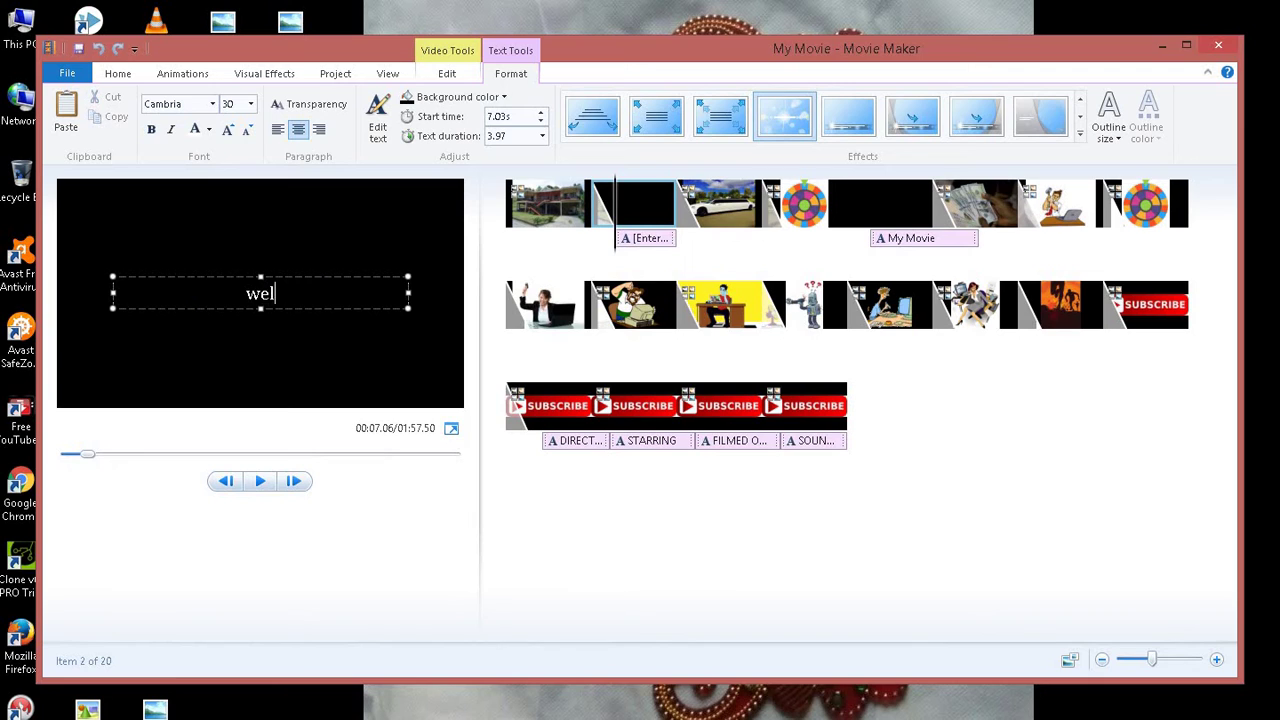
text(come to my)
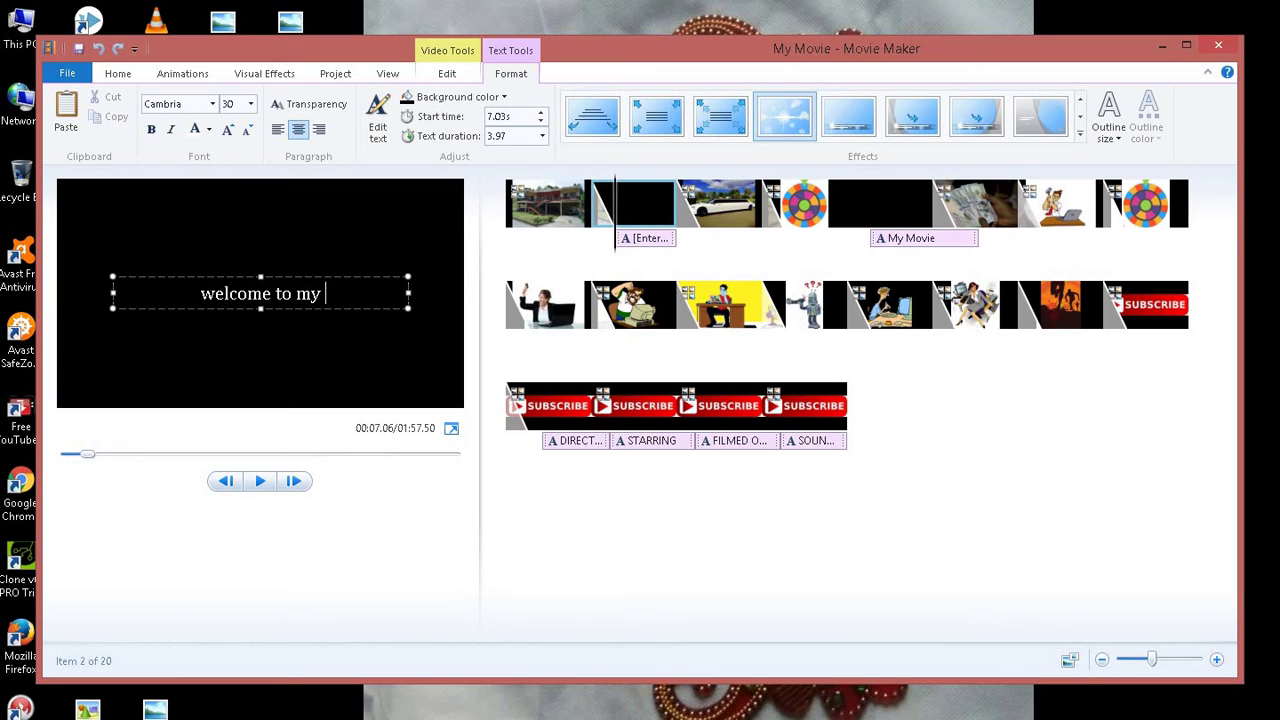
text( film)
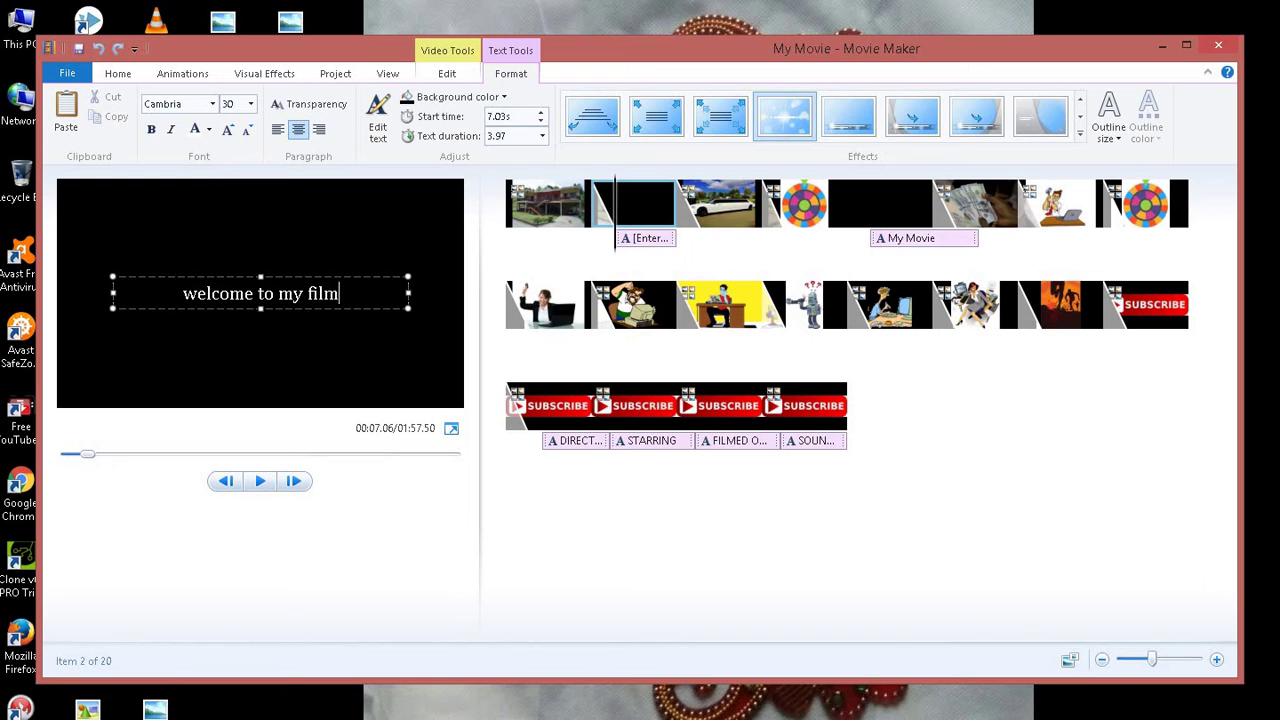
click(414, 232)
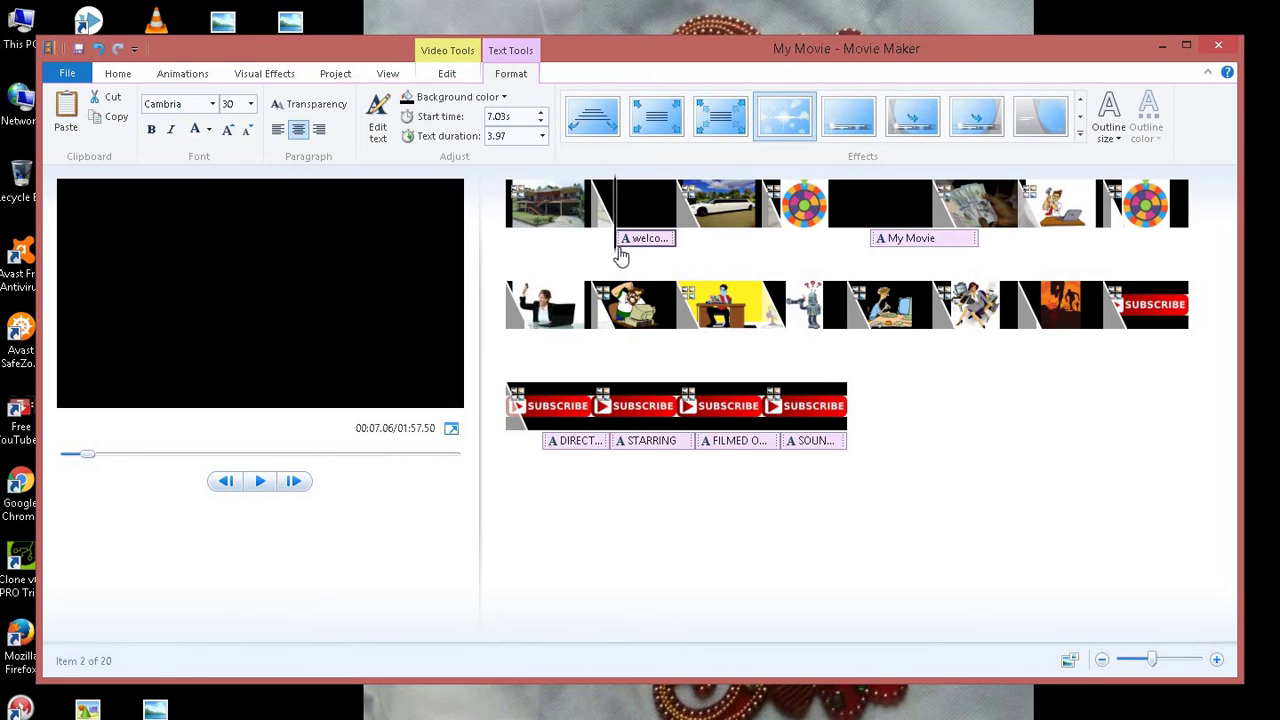
Step: Apply the fourth AutoMovie theme from the first storyboard item without adding music, and preview the movie up to the money picture
click(520, 263)
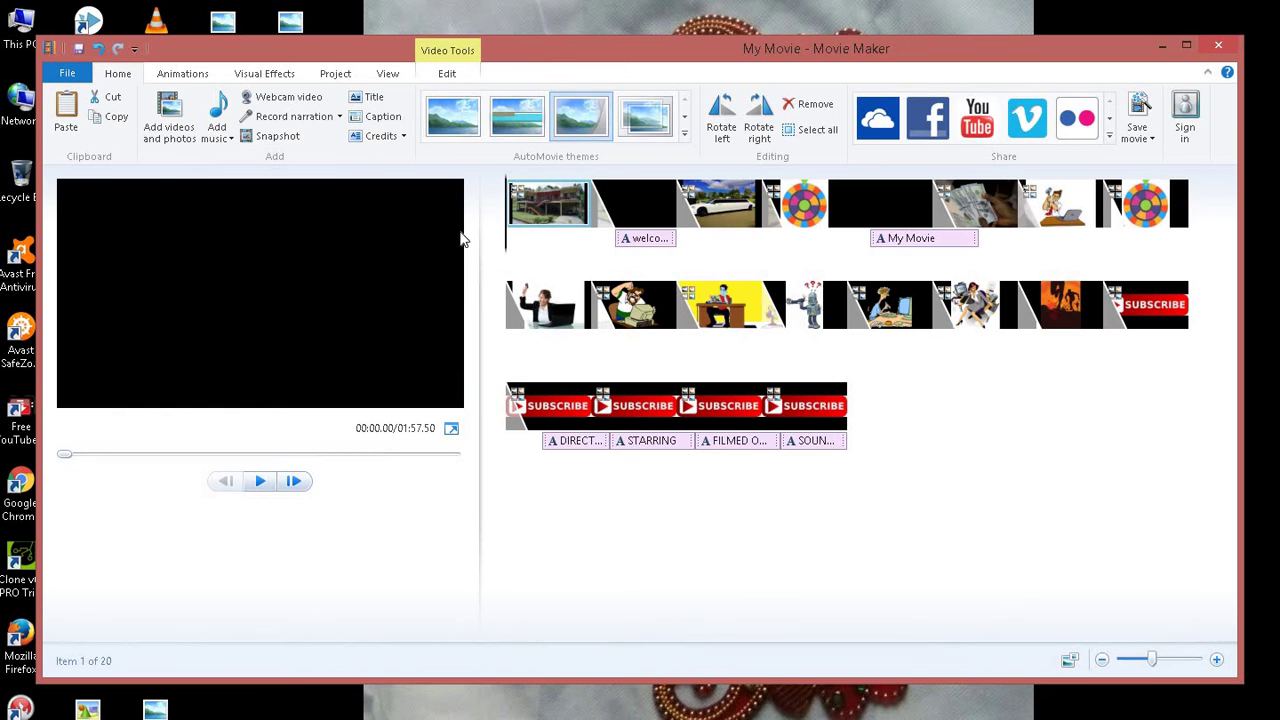
click(643, 118)
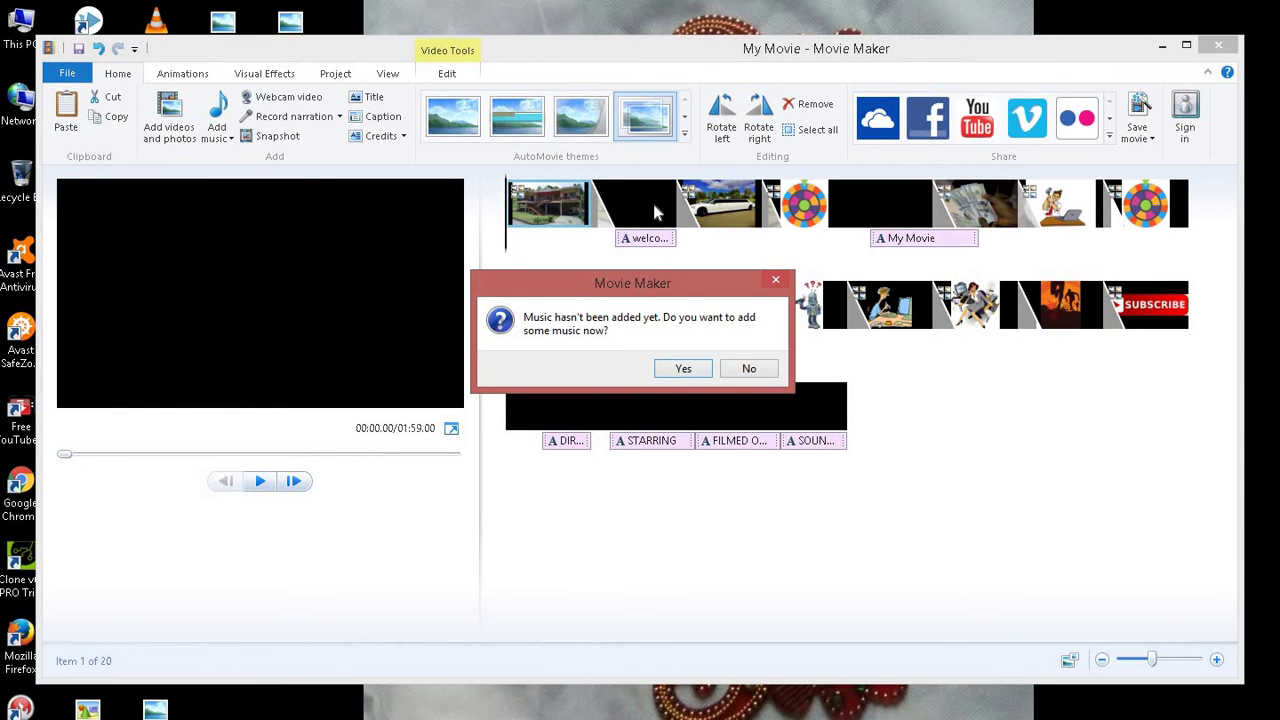
click(750, 369)
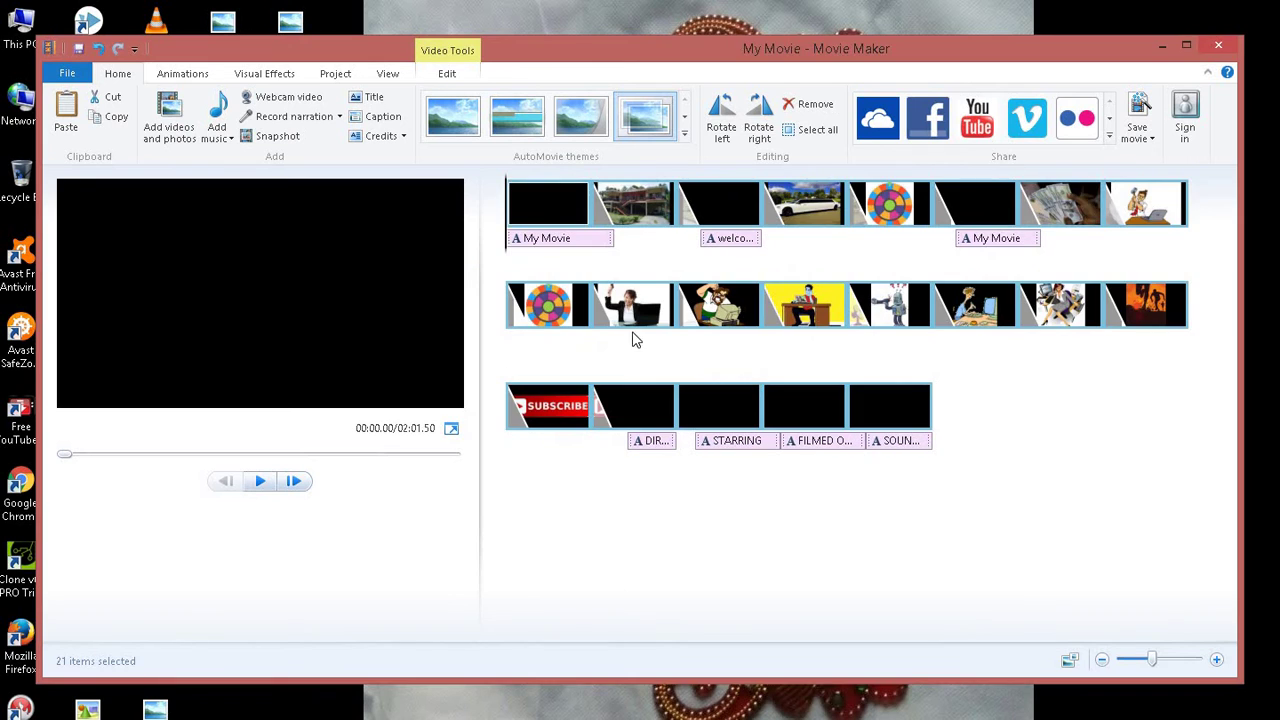
click(259, 484)
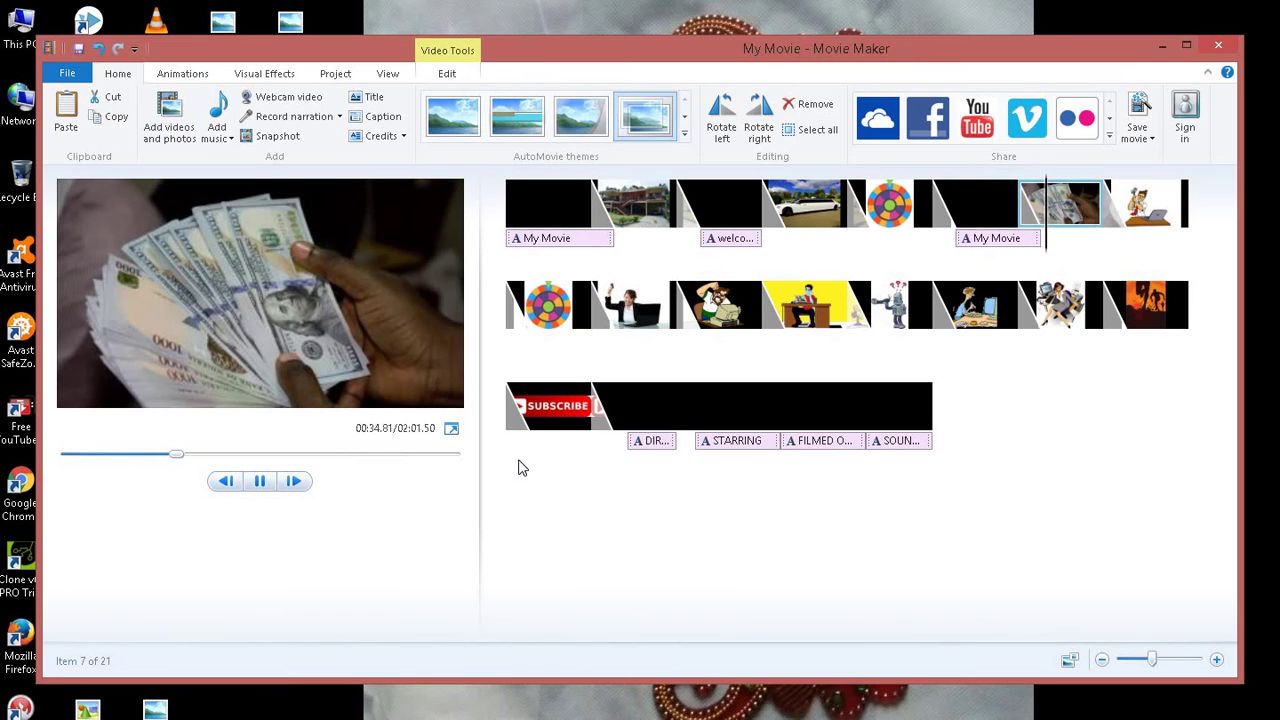
click(262, 482)
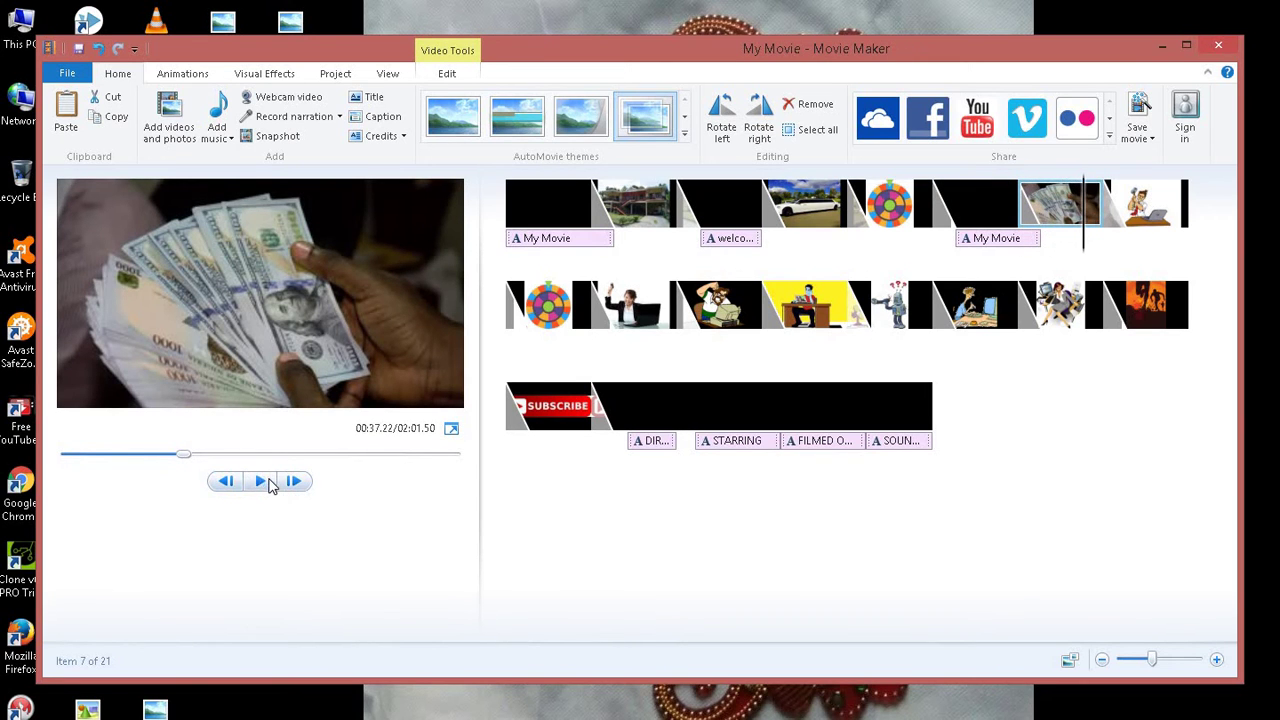
Step: Switch the movie to the first AutoMovie theme and preview it up to the "welcome to my film" title
click(452, 122)
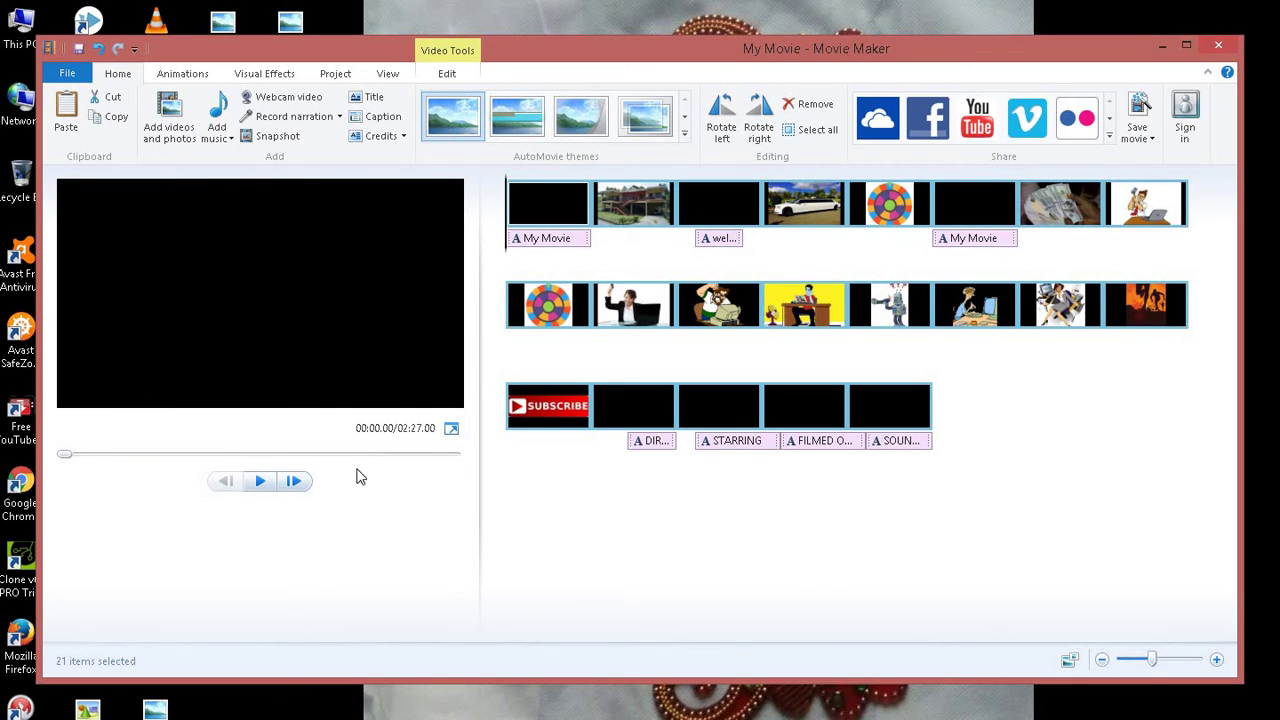
click(259, 482)
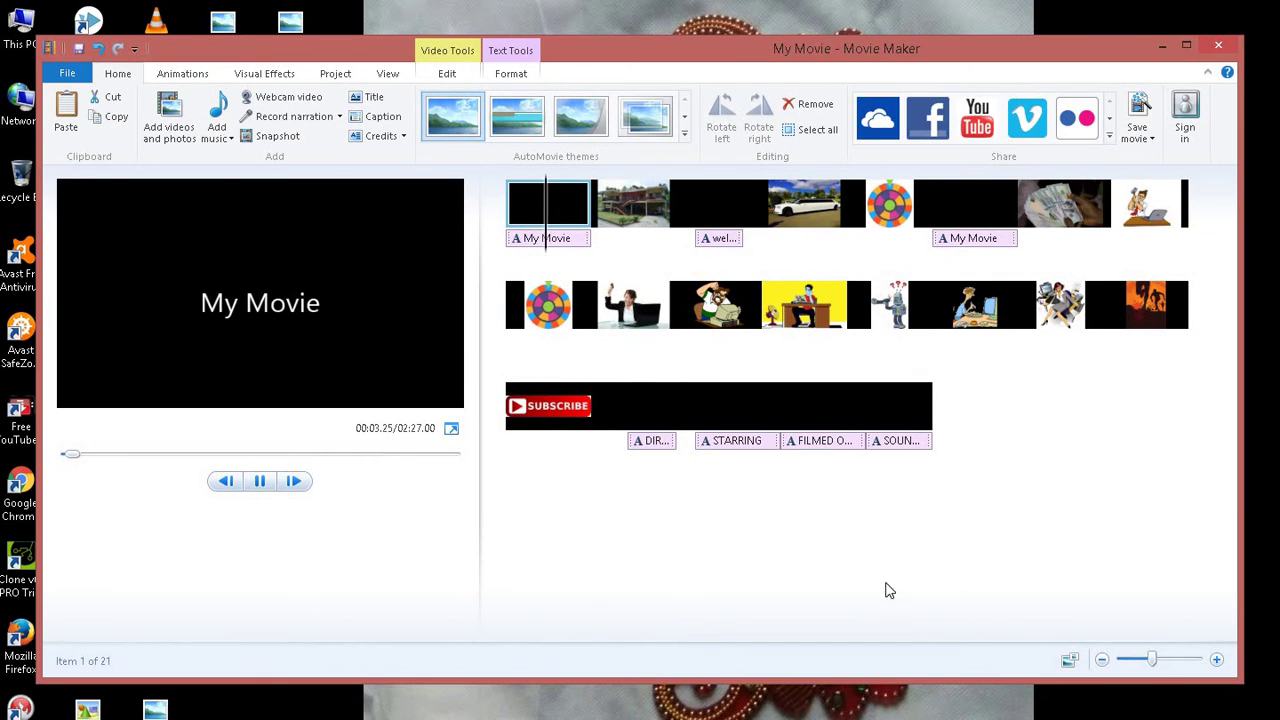
click(1170, 660)
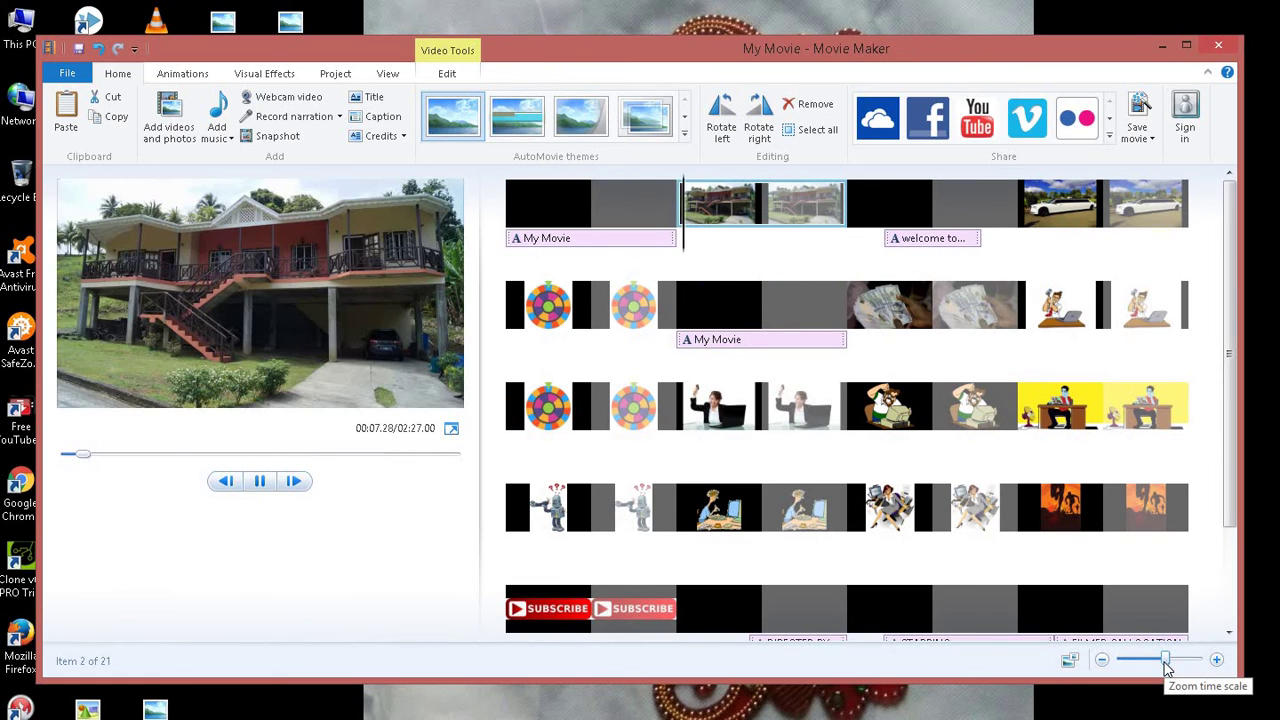
drag(1170, 665, 1148, 668)
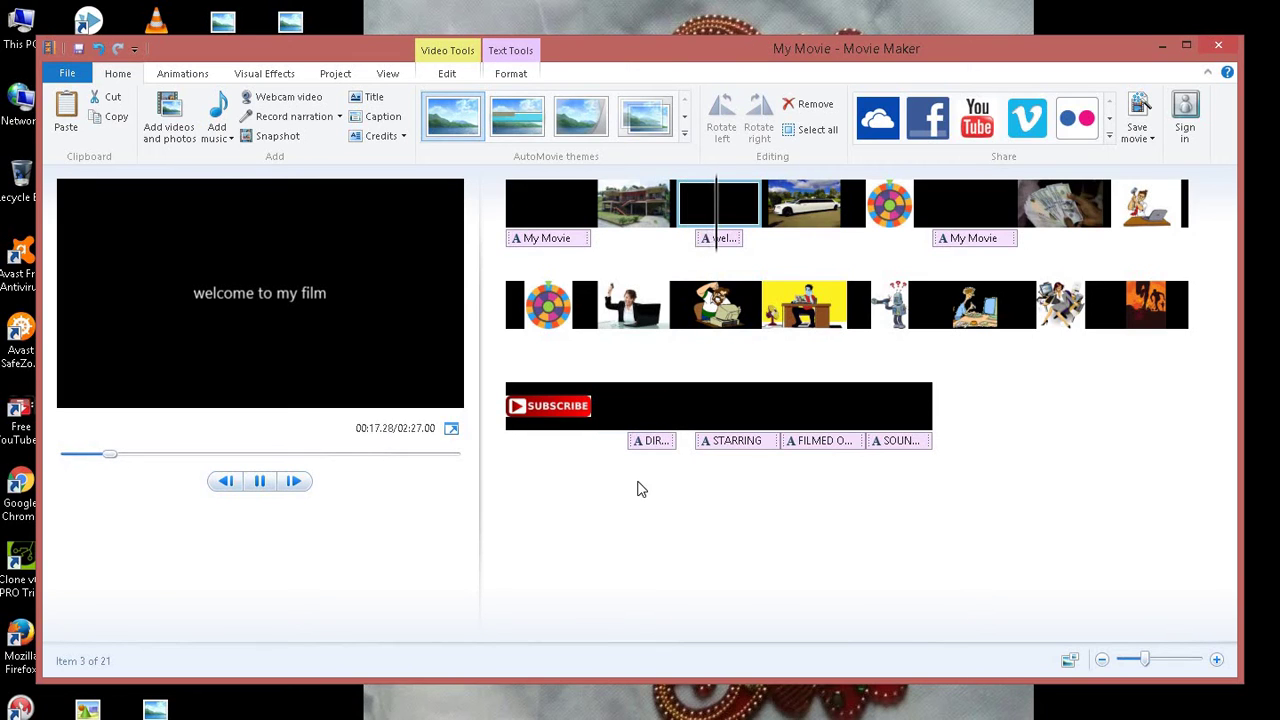
click(260, 485)
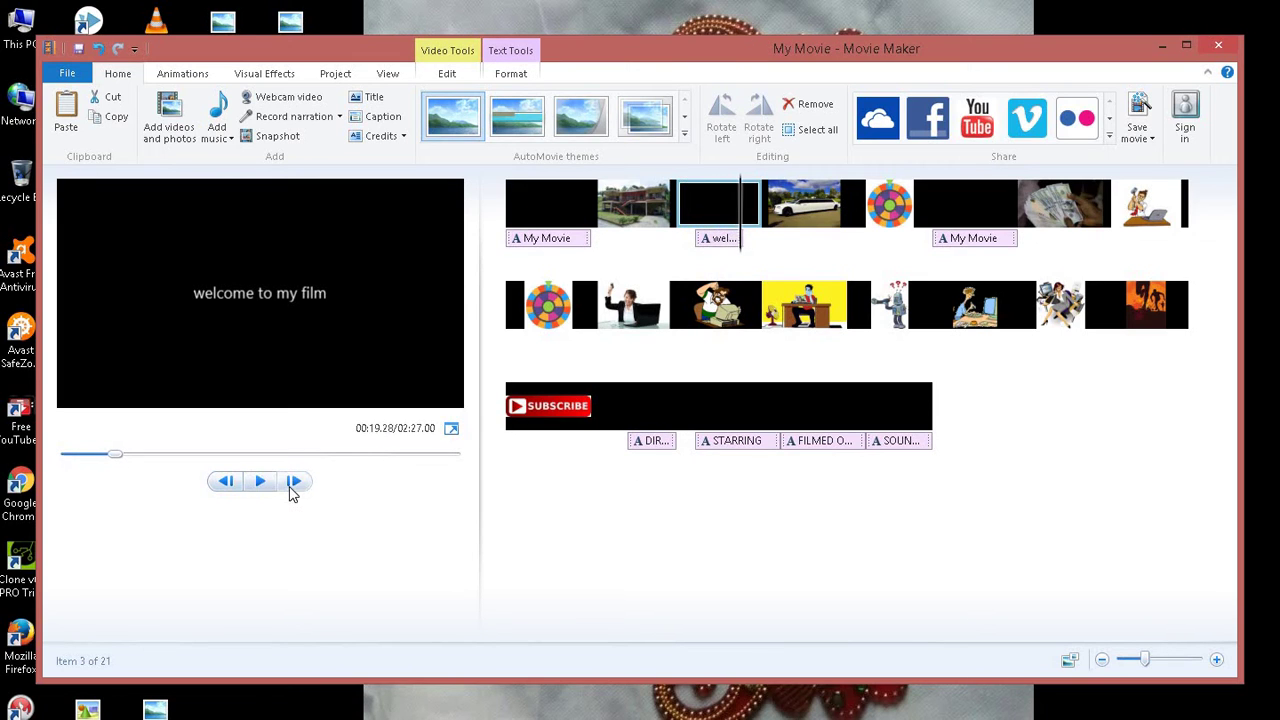